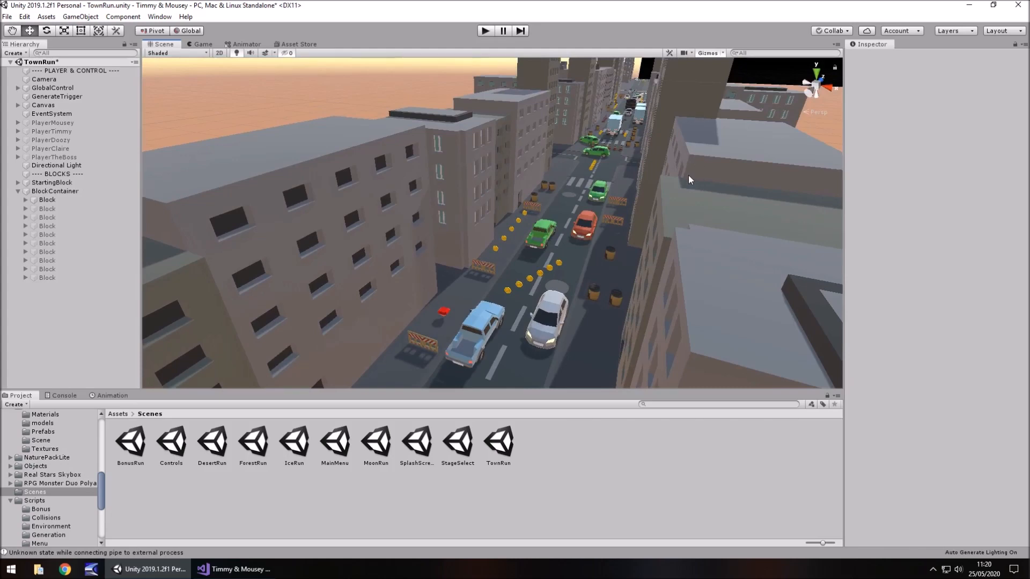
middle_drag(655, 229, 711, 50)
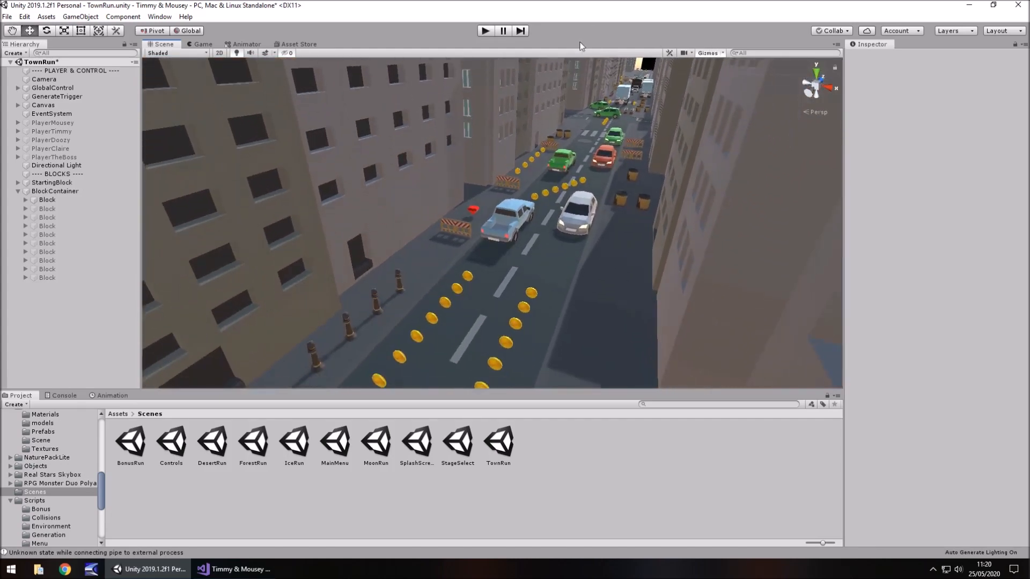
right_drag(626, 124, 520, 199)
middle_drag(520, 199, 605, 155)
scroll(442, 298, down, 8)
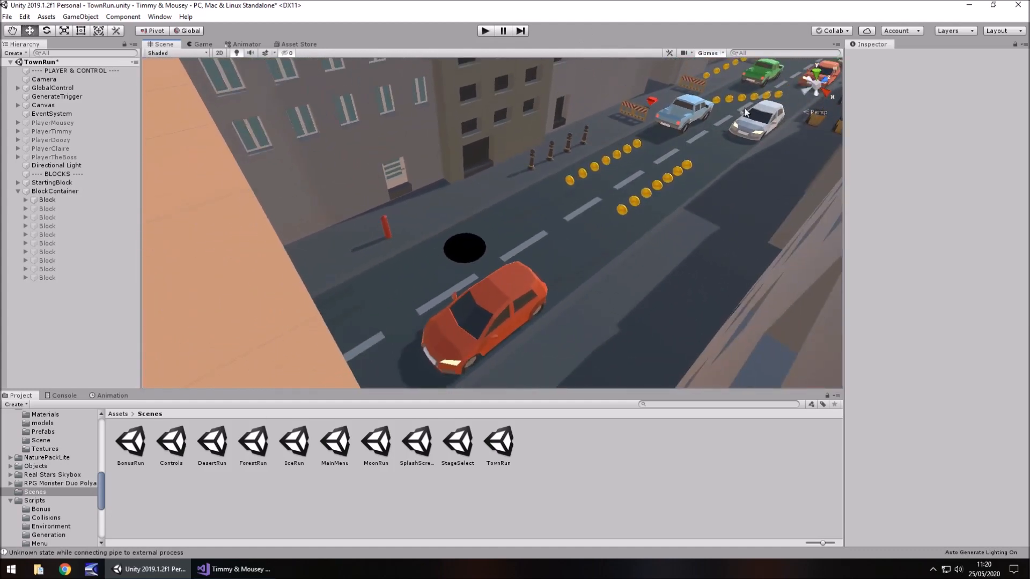
right_drag(542, 190, 474, 301)
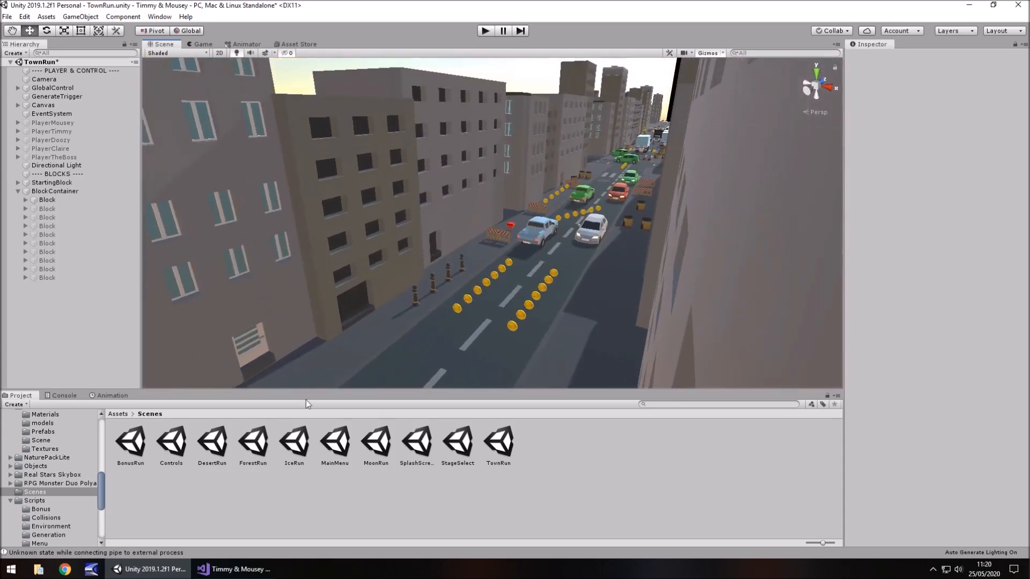
Open the MoonRun scene, saving the changes made to TownRun, and frame StartingBlock close up in the scene view
double_click(383, 451)
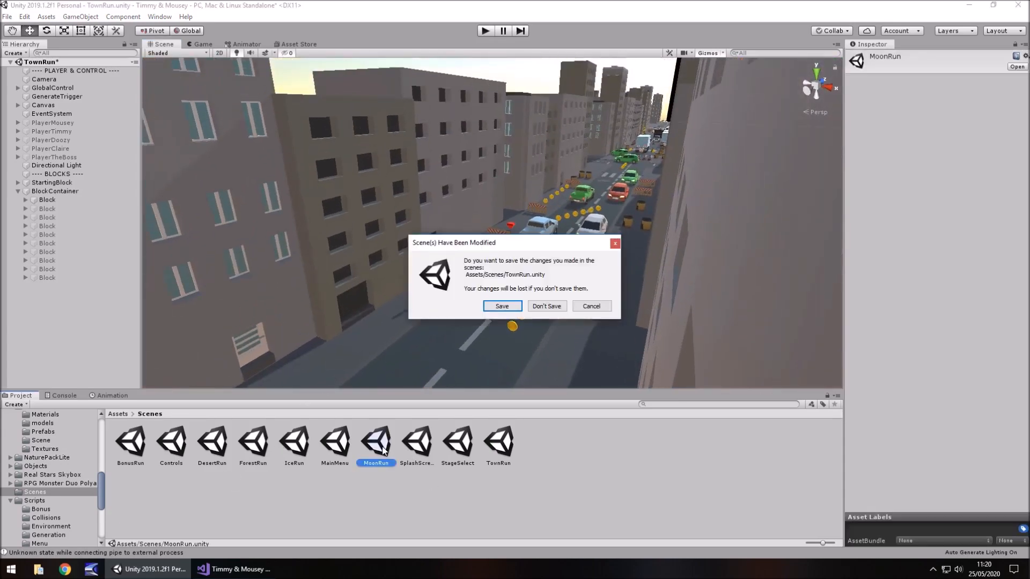
click(512, 307)
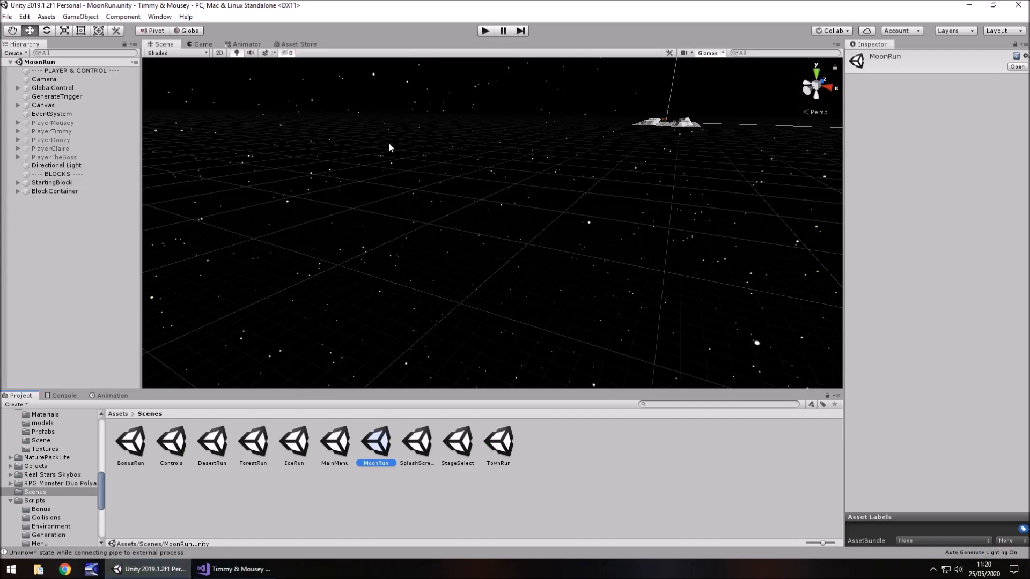
double_click(52, 182)
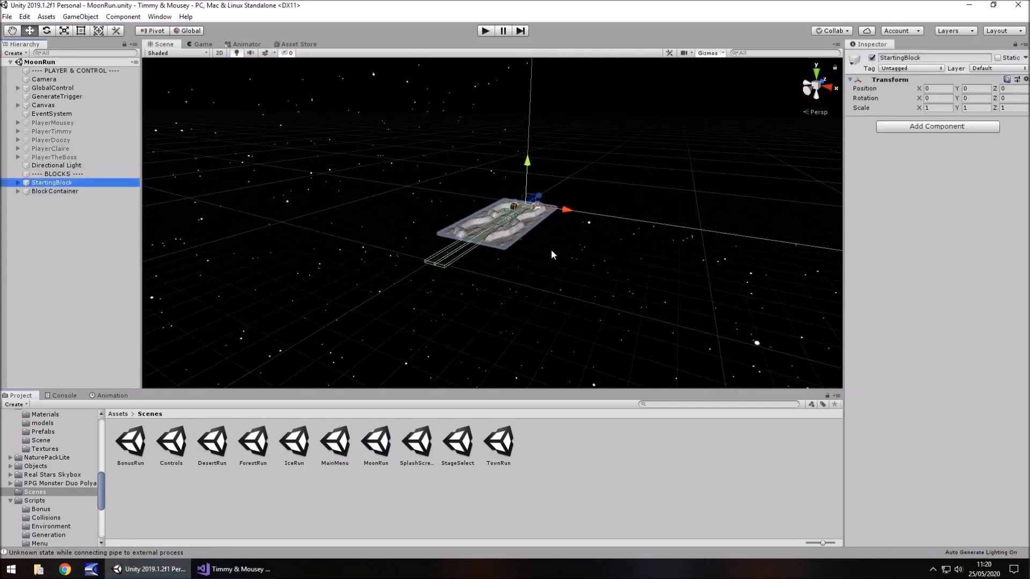
scroll(542, 240, up, 5)
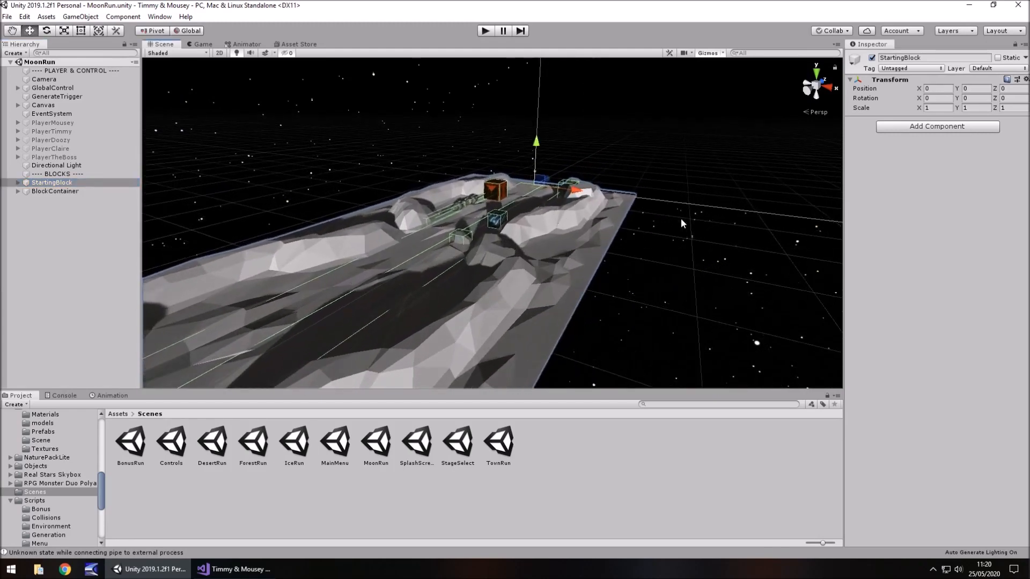
right_drag(675, 258, 652, 276)
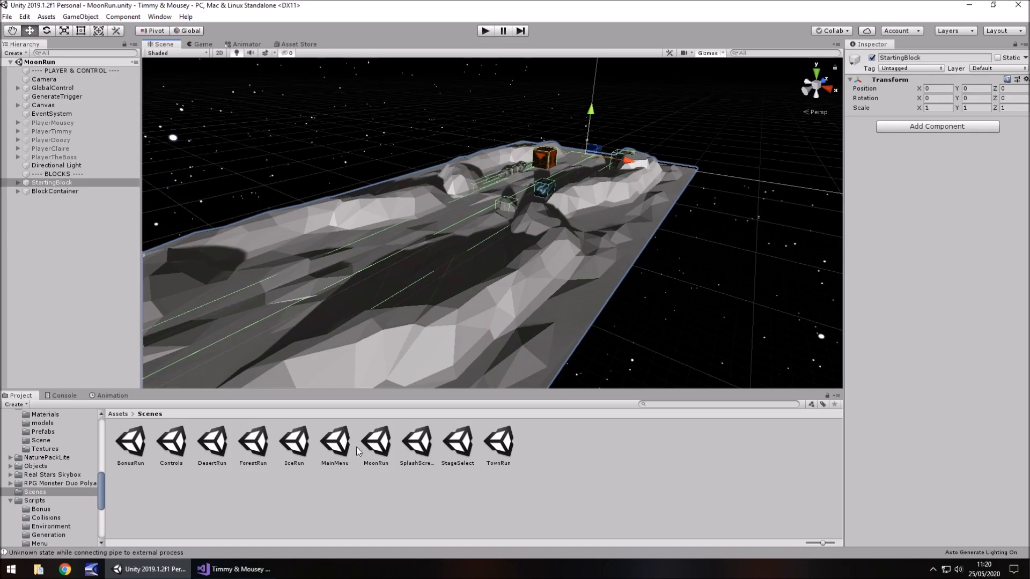
Reopen the TownRun scene and examine the start of the street with its manhole, parked cars, coins and barriers
click(510, 447)
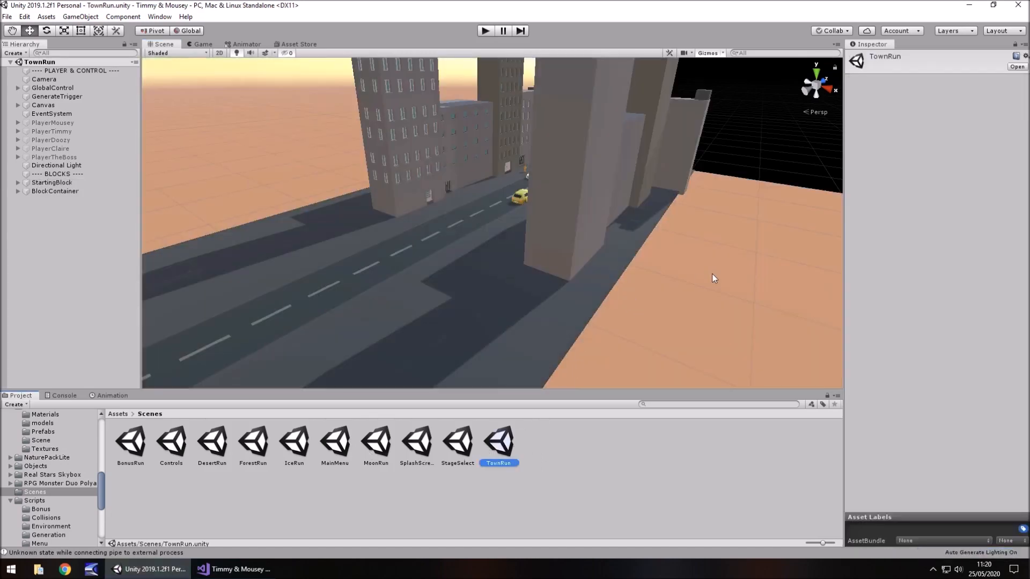
right_drag(712, 275, 466, 149)
middle_drag(467, 149, 867, 182)
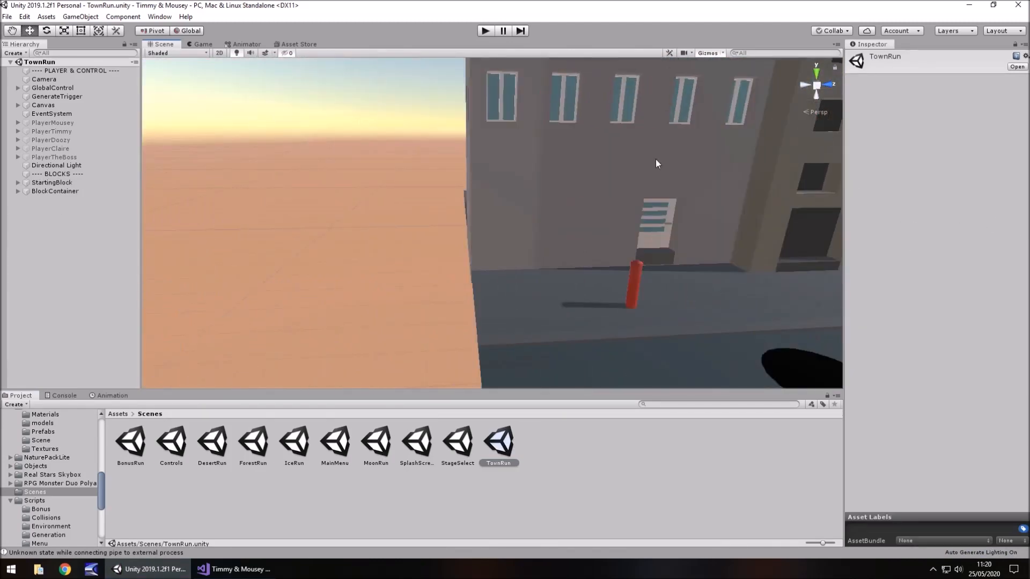
right_drag(656, 159, 722, 213)
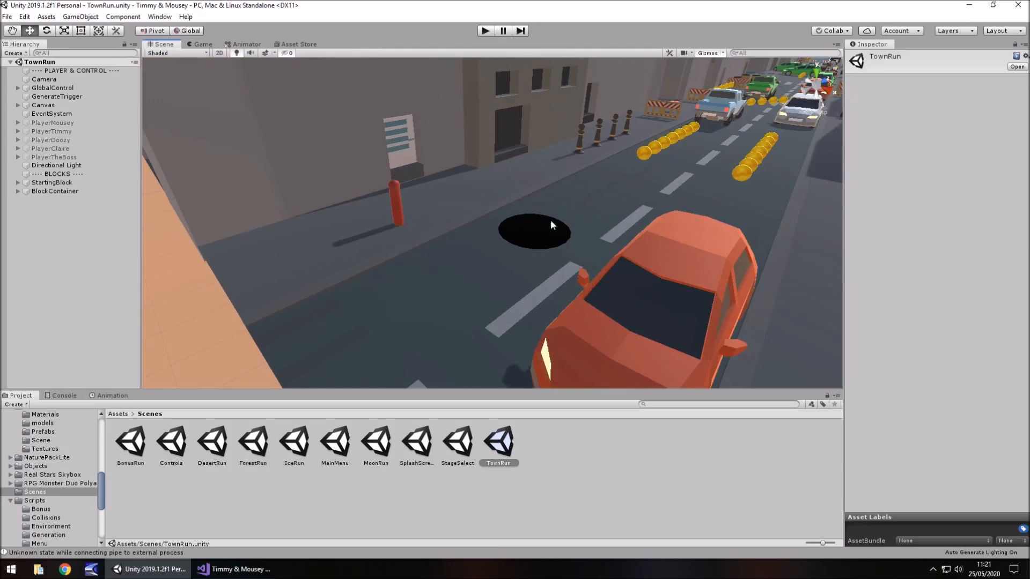
right_drag(551, 220, 332, 278)
middle_drag(468, 274, 495, 172)
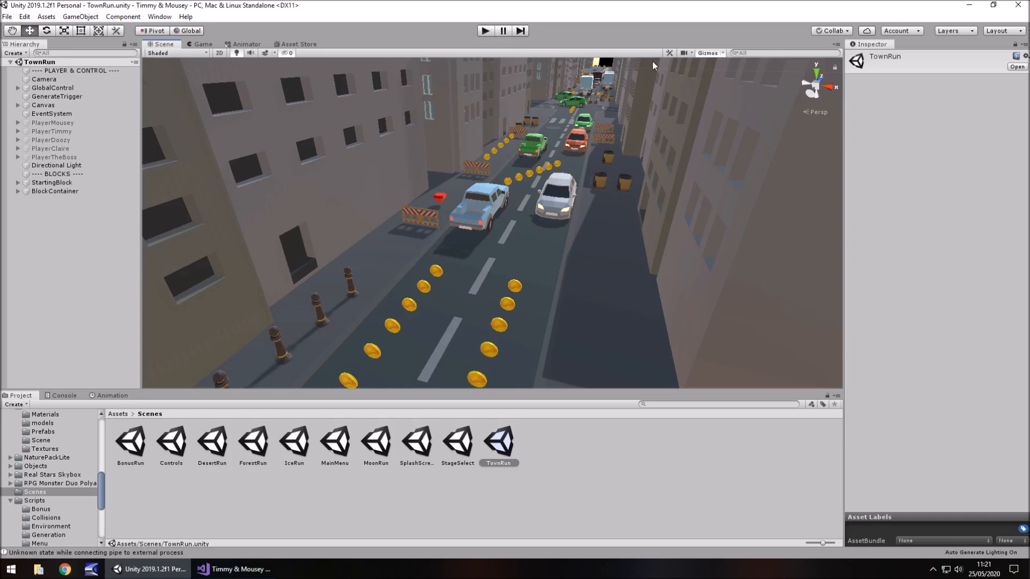
alt+drag(578, 149, 553, 163)
right_drag(553, 164, 525, 194)
scroll(503, 204, down, 6)
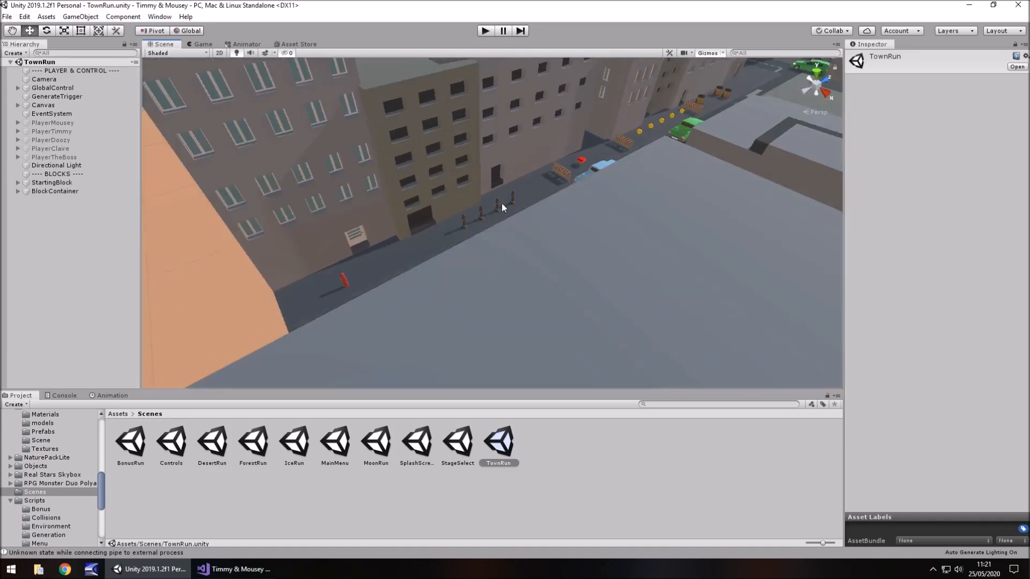
Examine the rest of the town block, including the road junctions, side roads and surrounding buildings
middle_drag(548, 188, 432, 313)
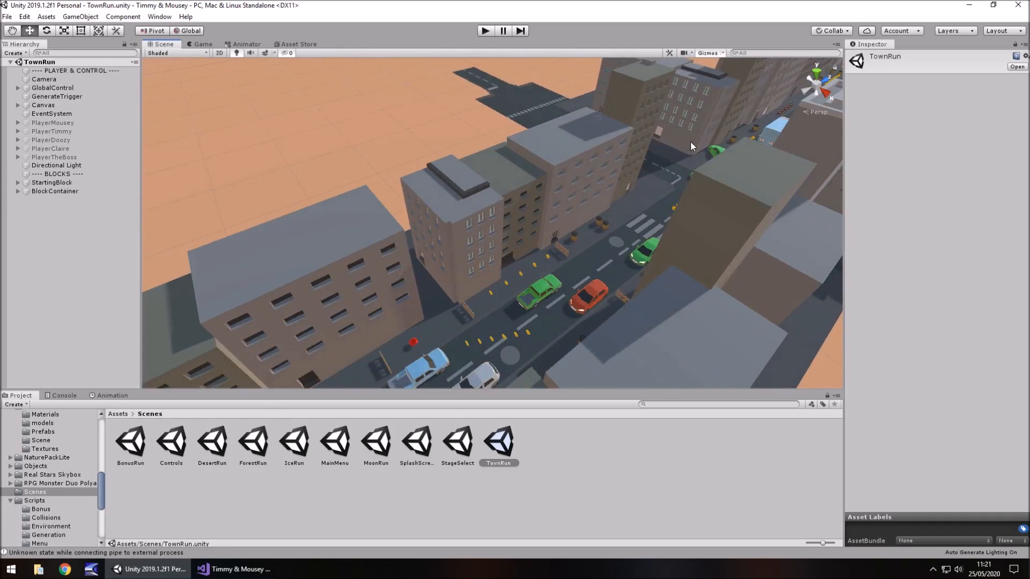
middle_drag(691, 142, 363, 279)
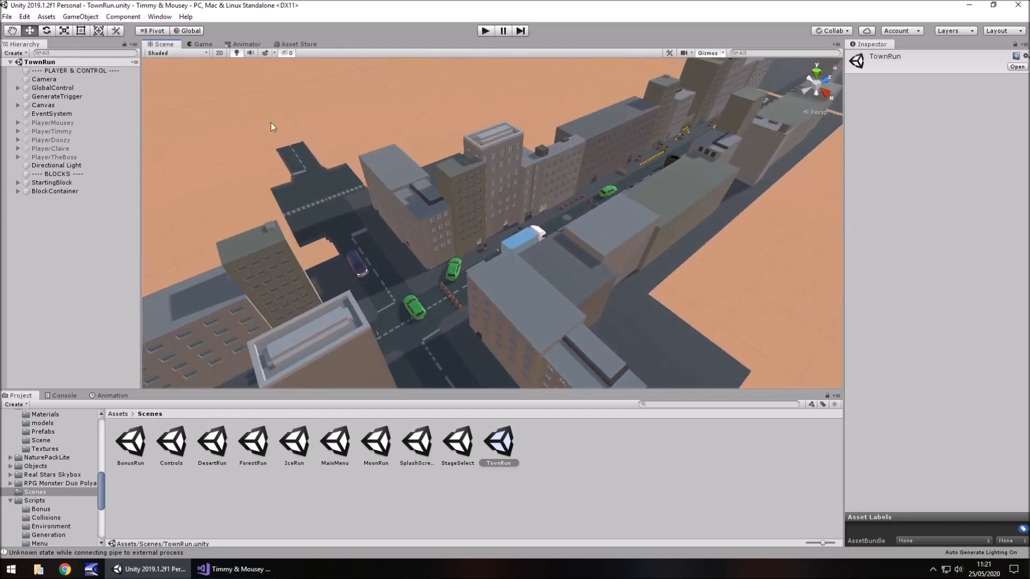
right_drag(310, 143, 496, 192)
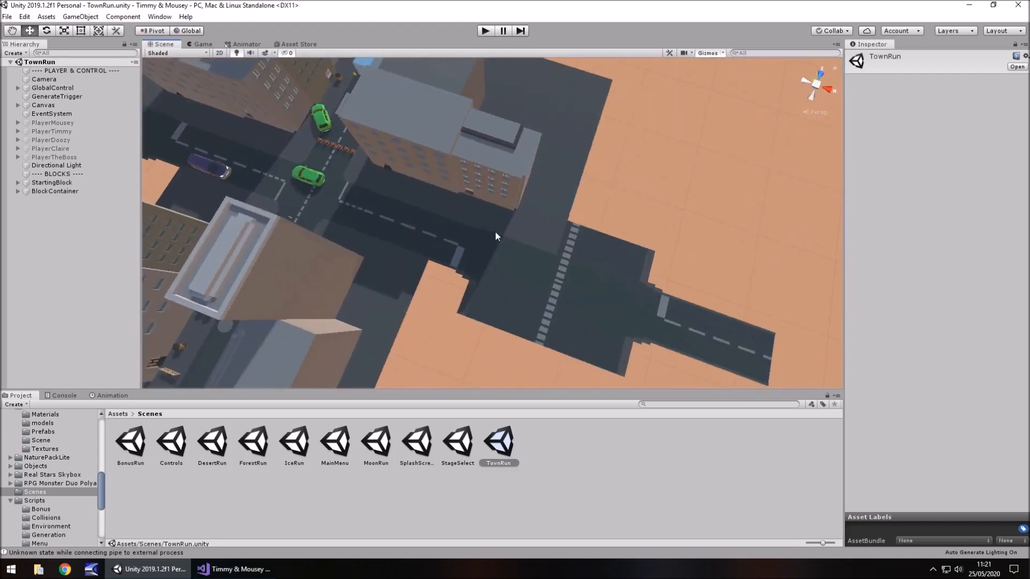
middle_drag(359, 282, 563, 323)
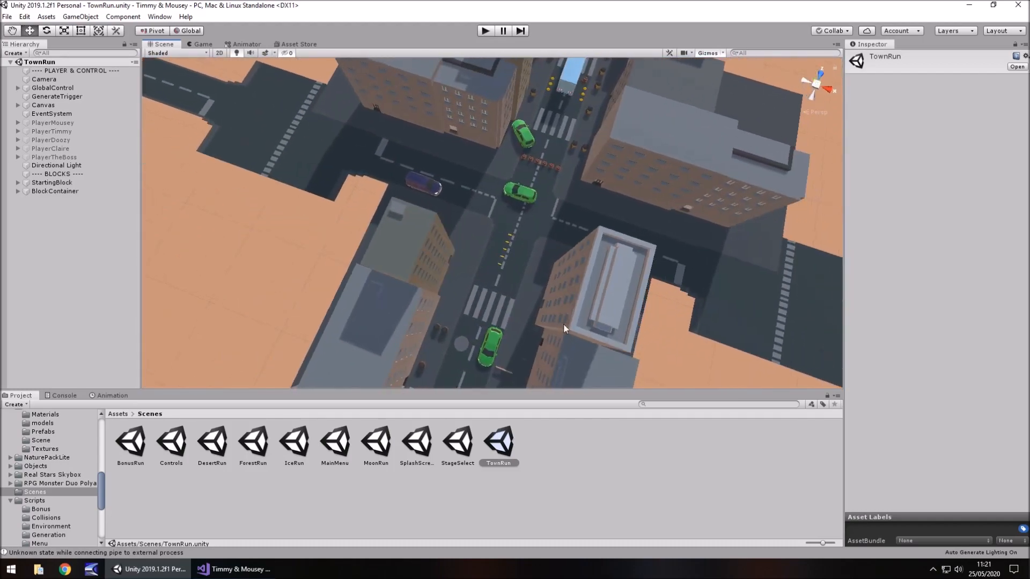
right_drag(624, 172, 575, 156)
middle_drag(684, 276, 365, 176)
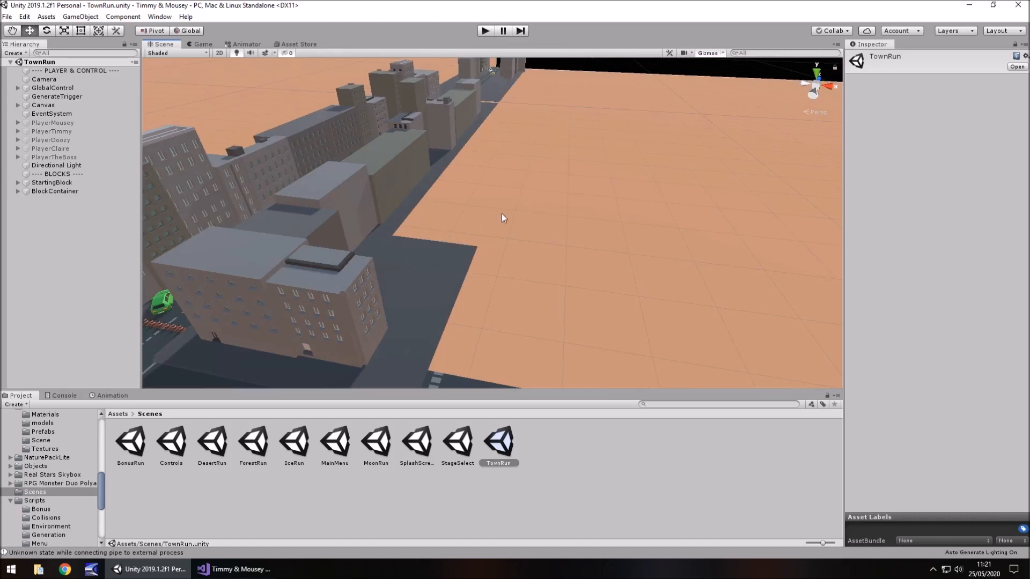
right_drag(503, 217, 374, 253)
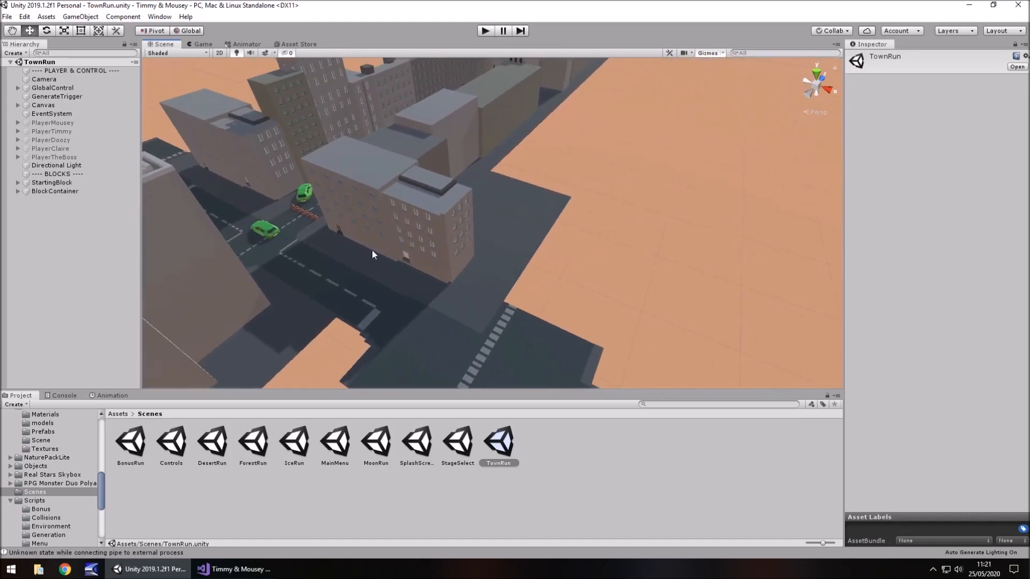
key(Left)
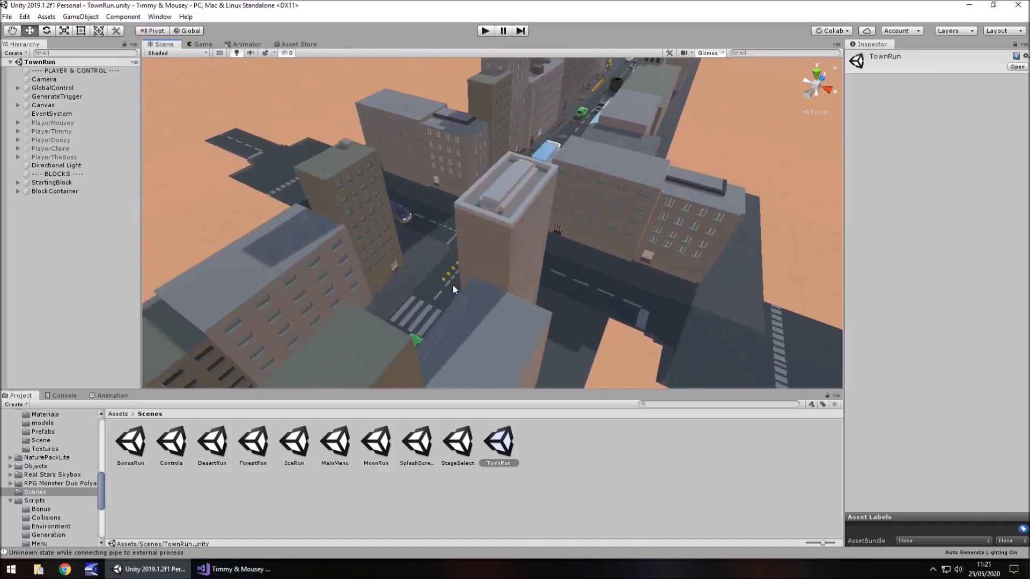
middle_drag(490, 310, 593, 122)
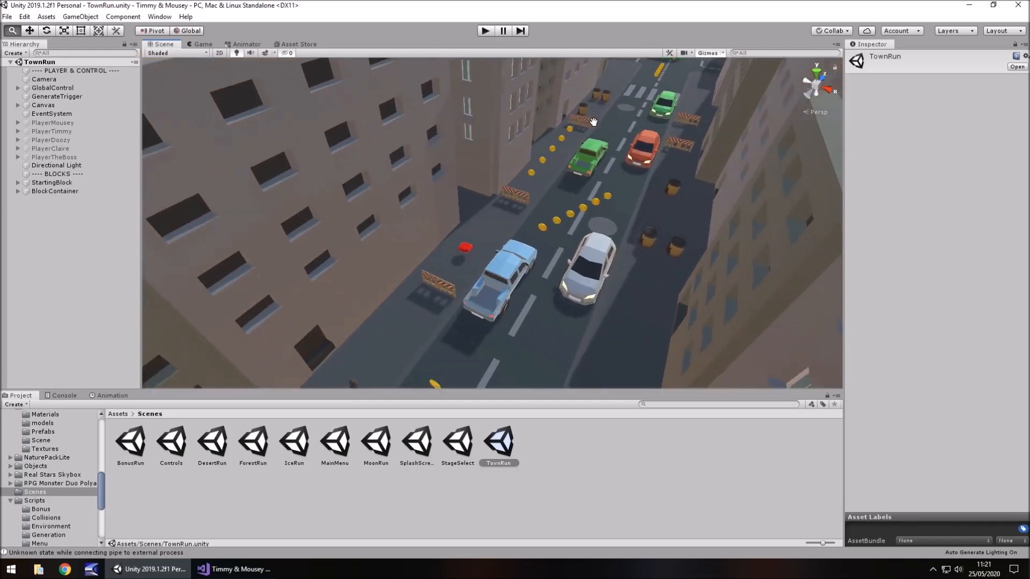
right_drag(585, 114, 626, 118)
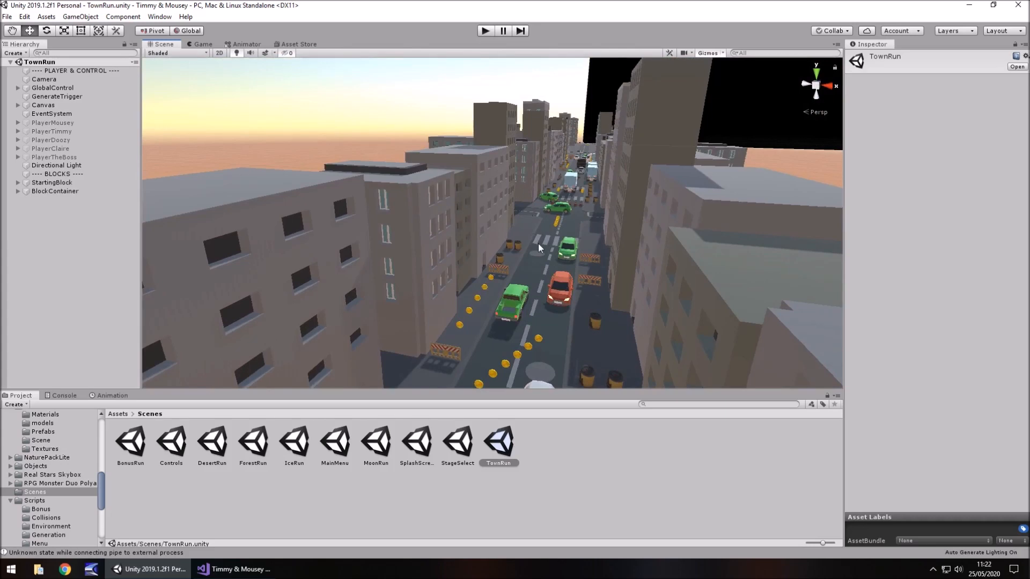
Play-test the TownRun scene, stop it, and inspect the street around the manhole and the first cars
click(485, 31)
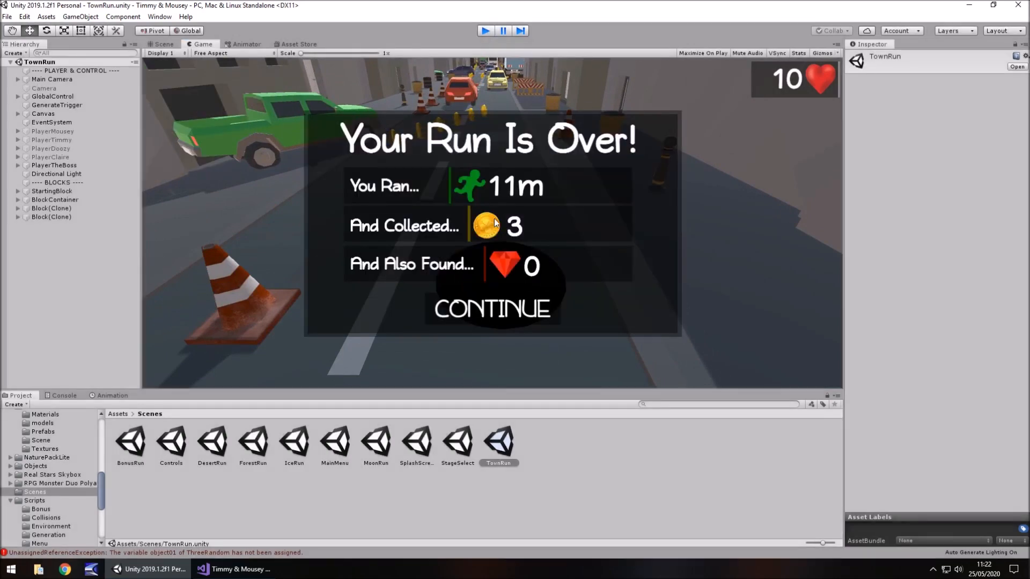
key(ctrl+p)
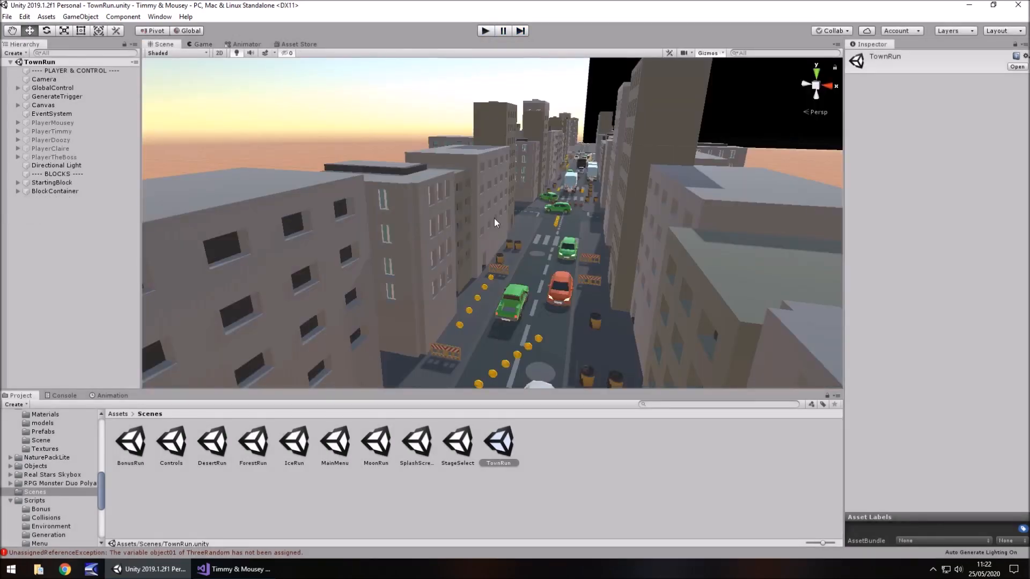
right_drag(691, 148, 594, 236)
scroll(386, 272, up, 2)
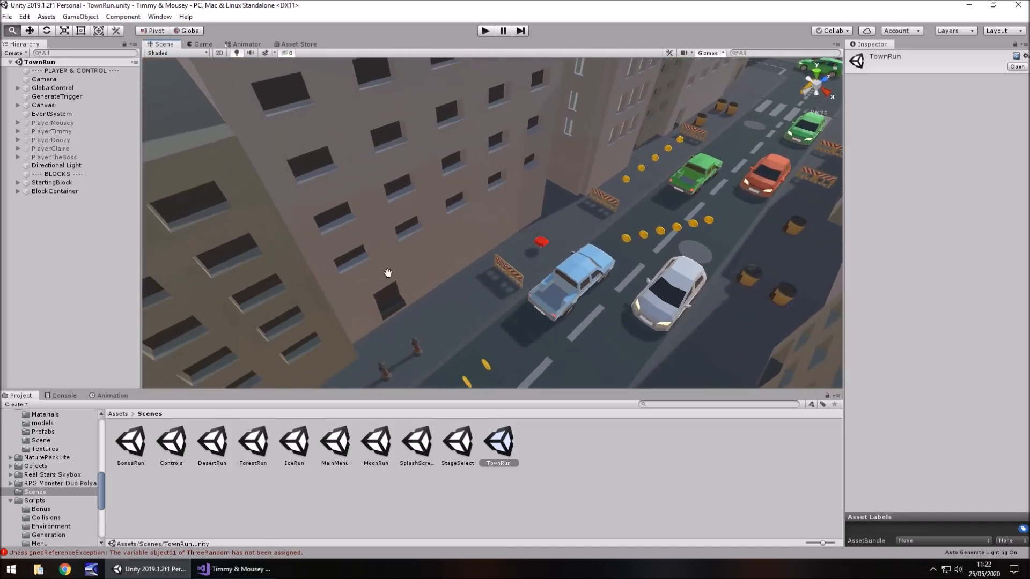
middle_drag(386, 273, 457, 182)
scroll(446, 184, down, 3)
scroll(446, 183, down, 10)
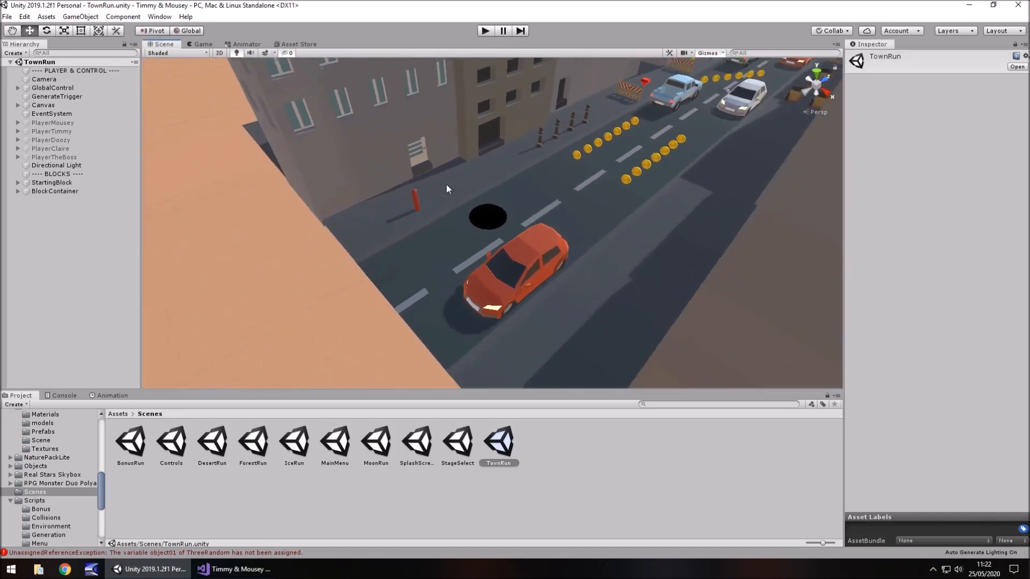
right_drag(577, 135, 544, 230)
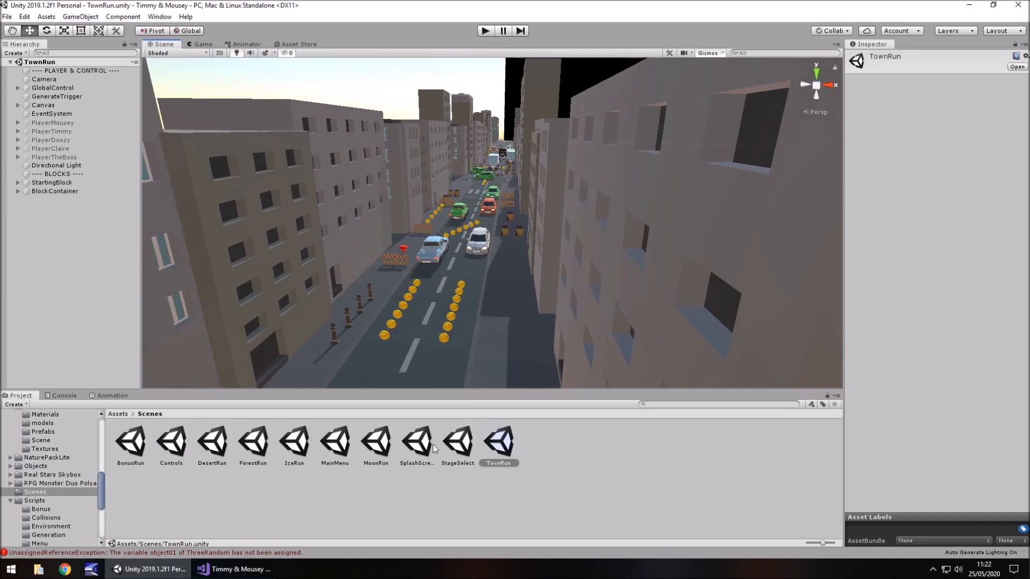
Open the MoonRun scene, play-test it and stop the game
click(374, 451)
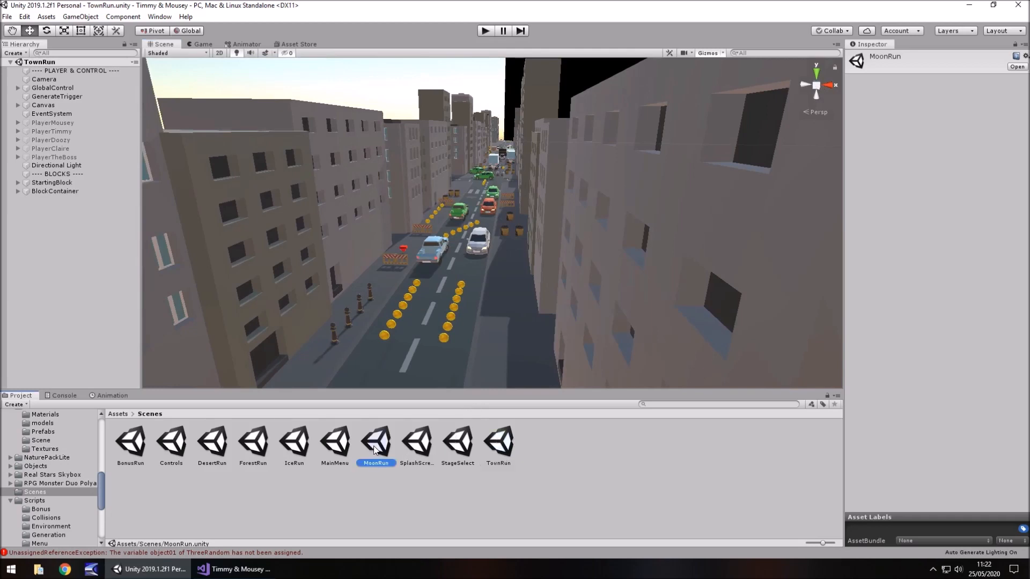
double_click(385, 463)
click(484, 31)
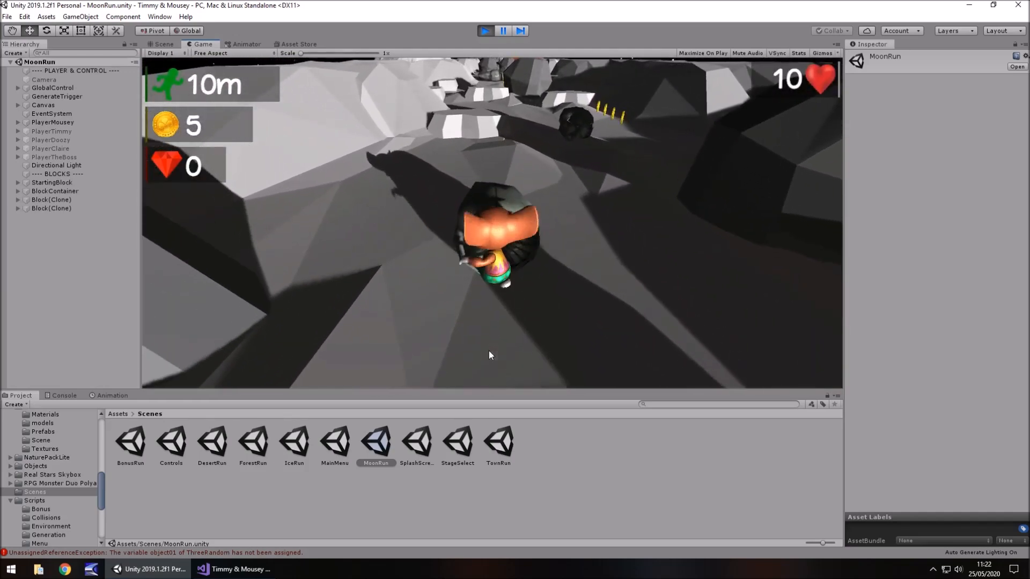
key(ctrl+p)
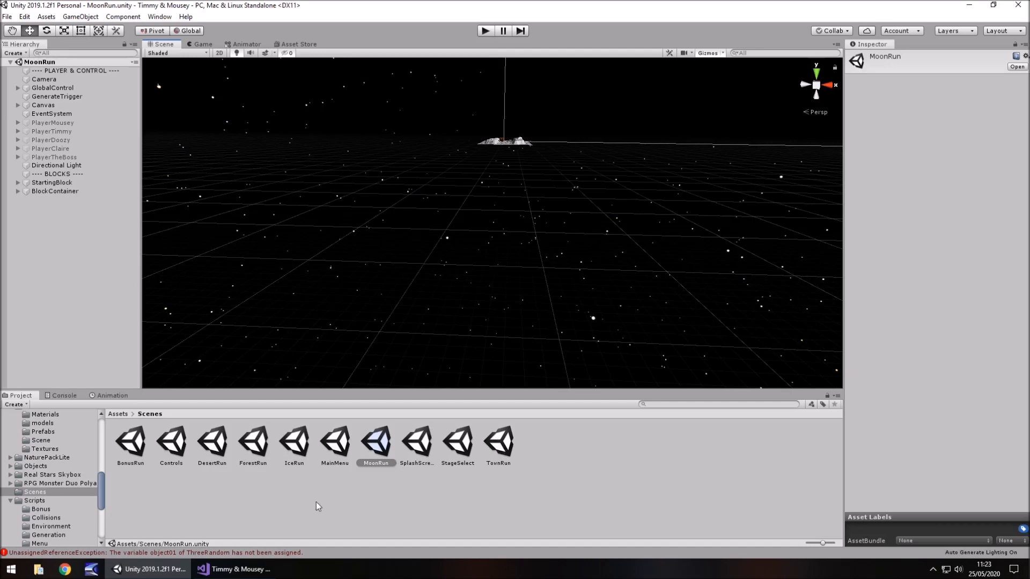
right_click(460, 496)
click(719, 481)
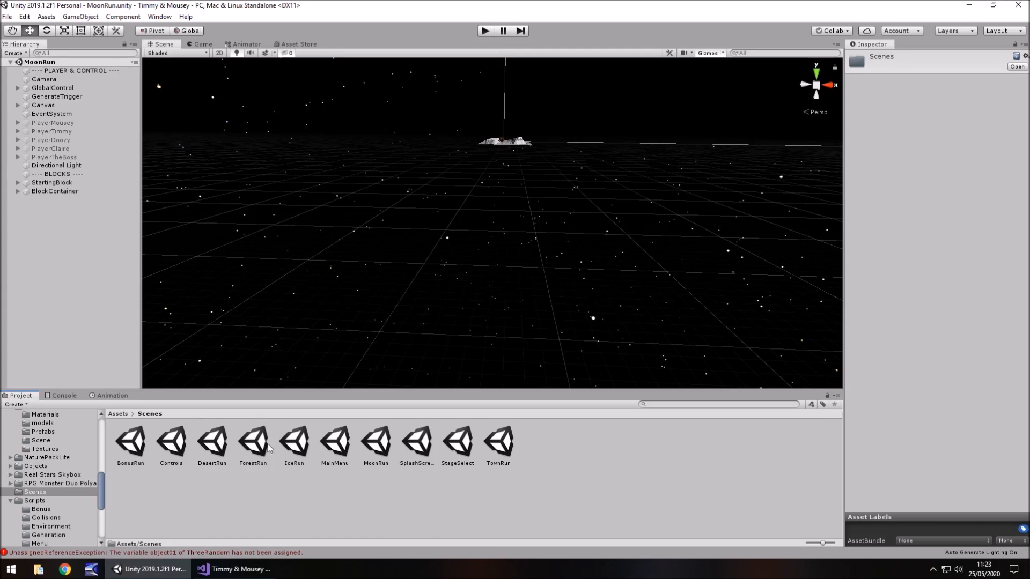
Open the StageSelect scene, play-test the stage picker from Desert Dreams through to Mental Moonbase, and stop the game
double_click(457, 443)
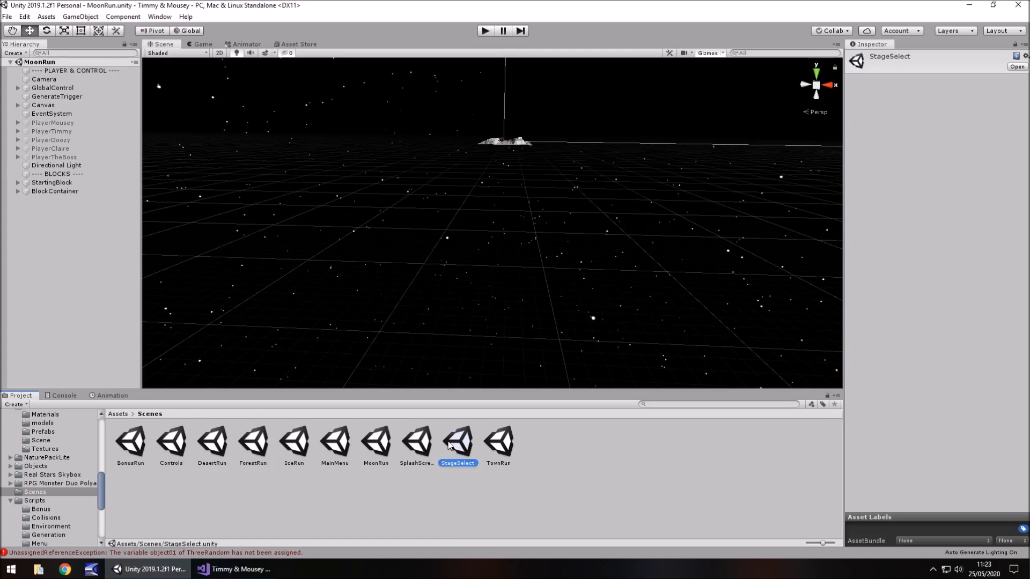
click(487, 31)
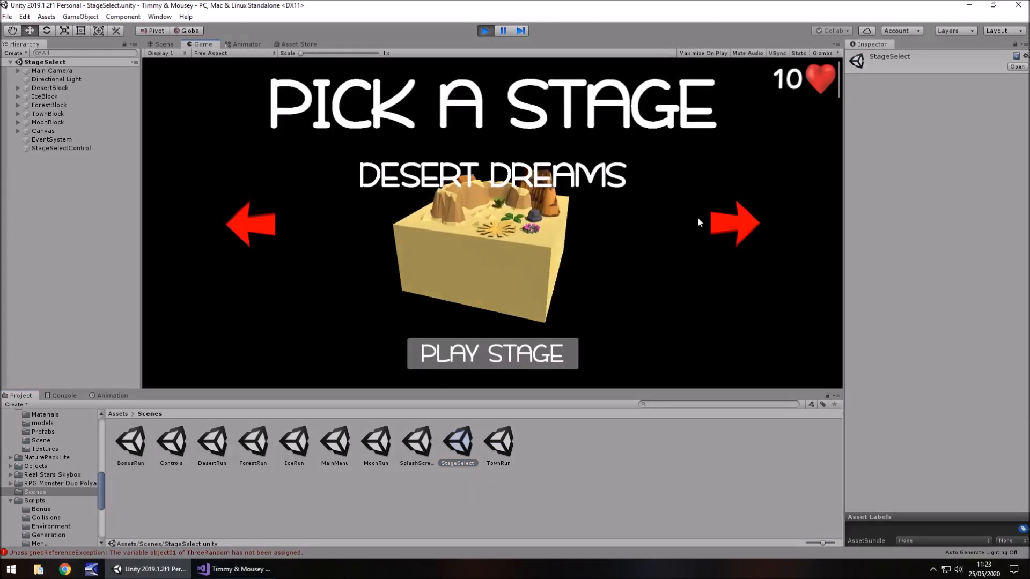
click(732, 219)
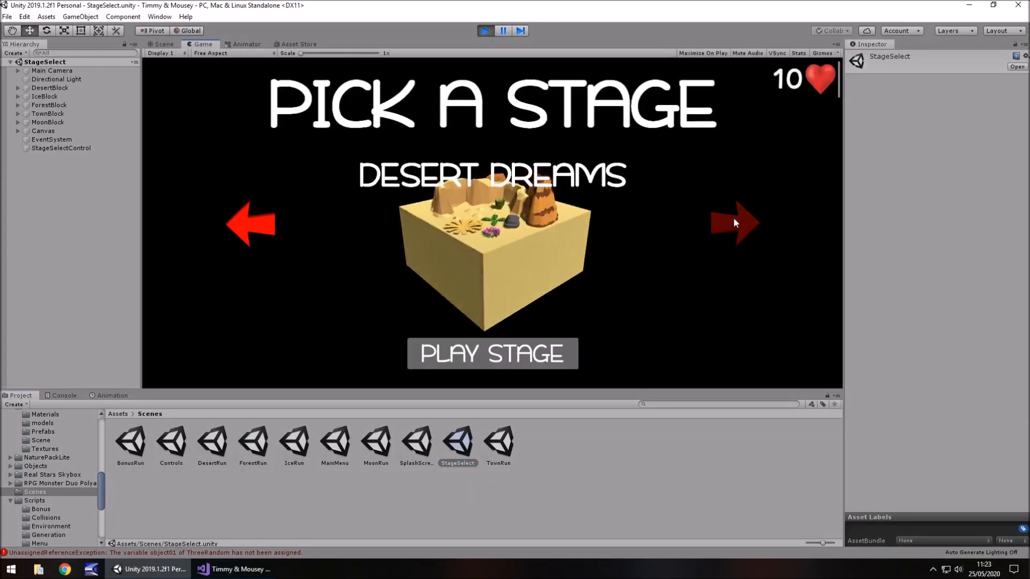
click(735, 223)
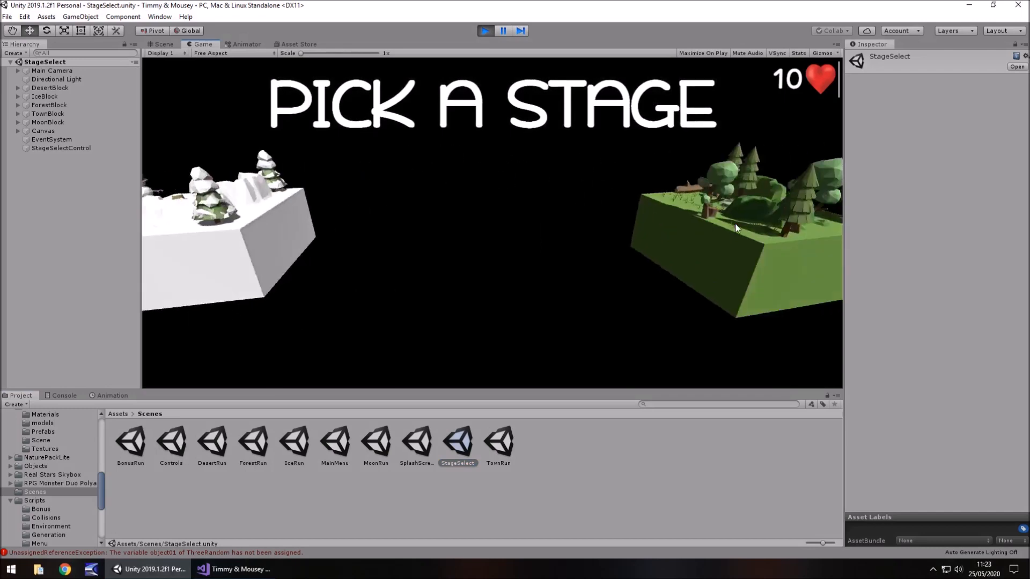
click(735, 224)
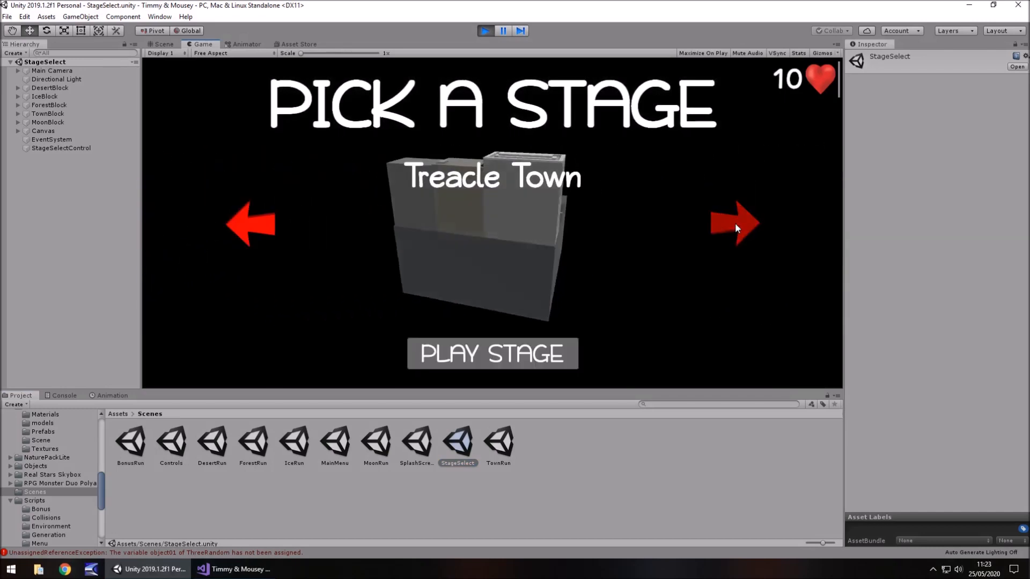
click(735, 223)
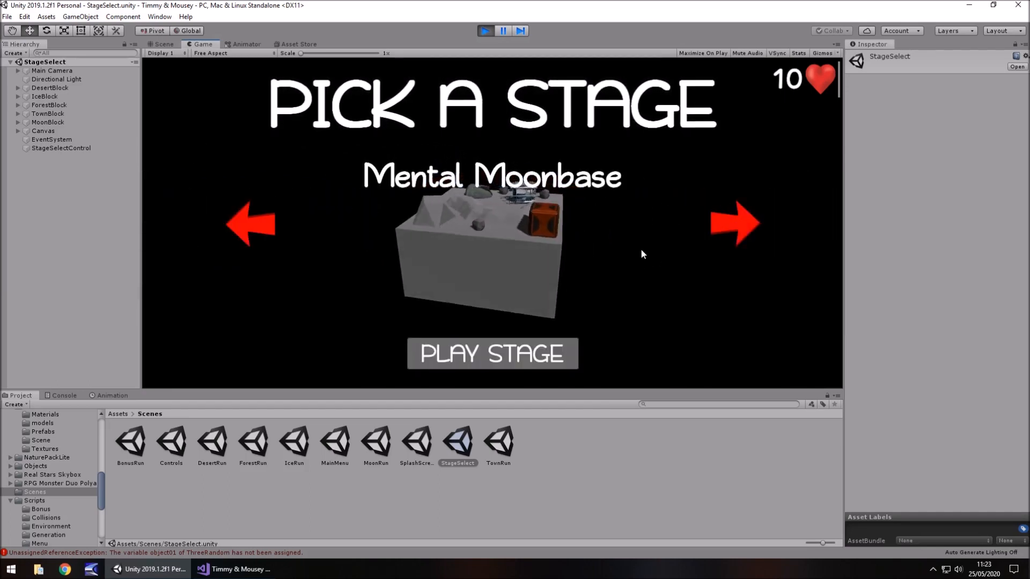
click(483, 30)
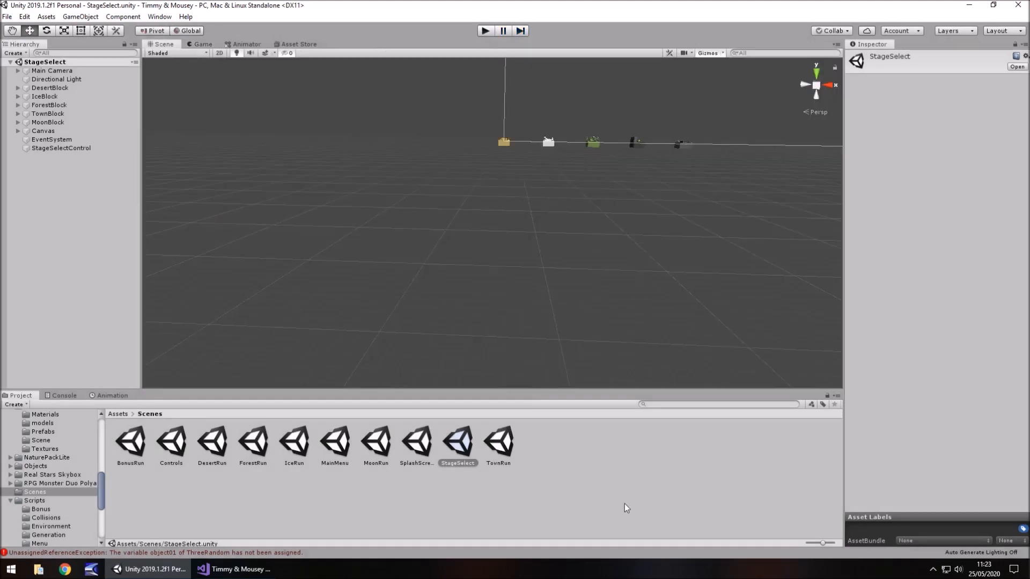
Open the MainMenu scene and inspect the stacked ice, forest and town blocks with the blue backdrop
double_click(334, 443)
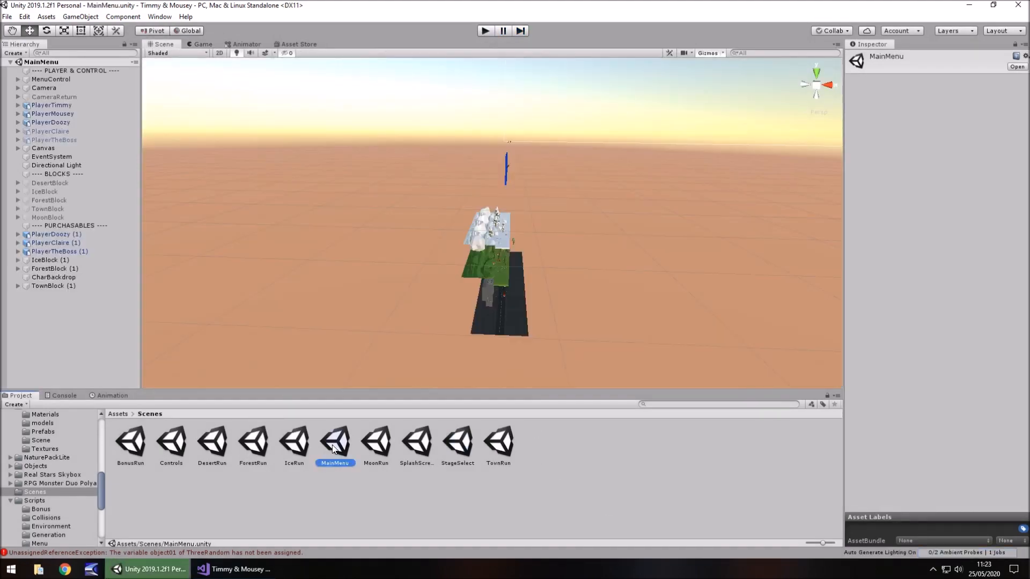
right_drag(633, 237, 481, 227)
middle_drag(601, 228, 228, 243)
right_drag(419, 175, 387, 184)
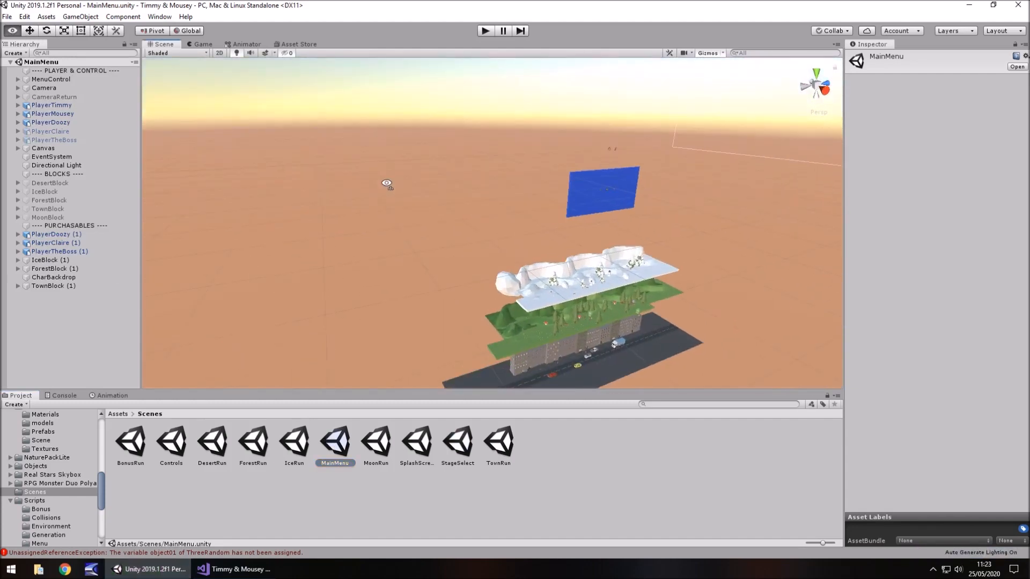
middle_drag(494, 229, 113, 339)
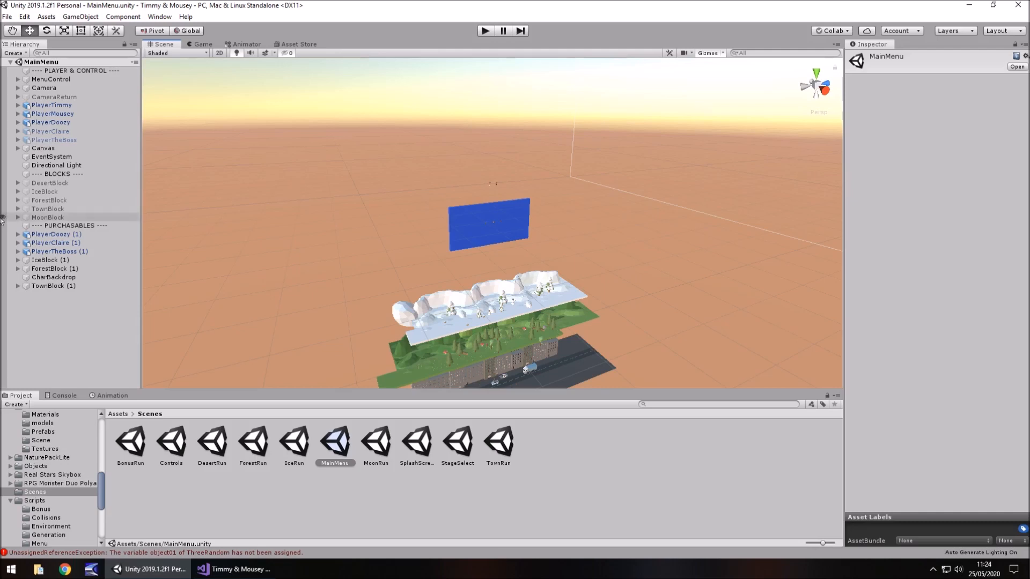
Activate the TownBlock under BLOCKS and examine its street, buildings and parked vehicles up close
click(49, 211)
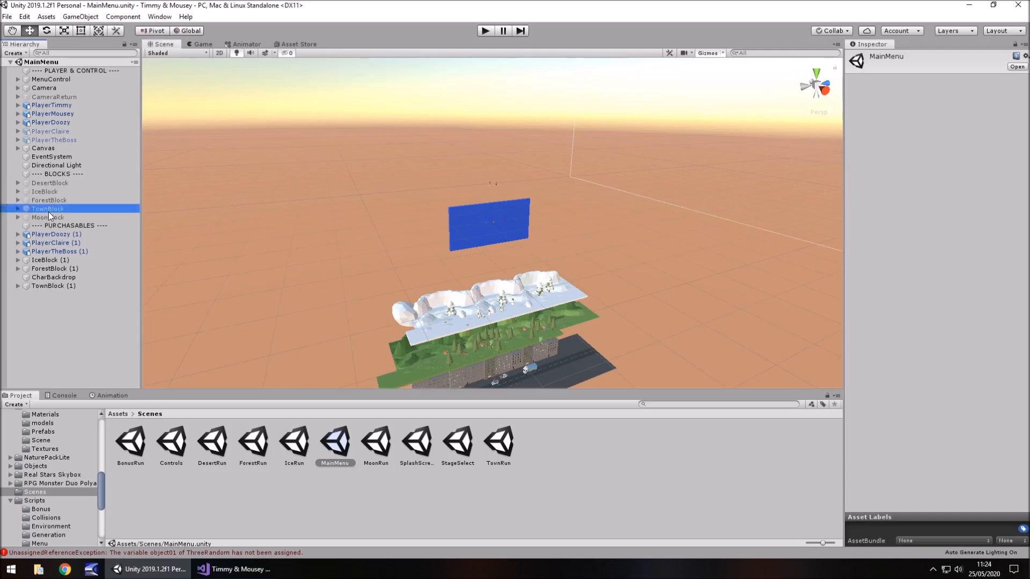
click(871, 58)
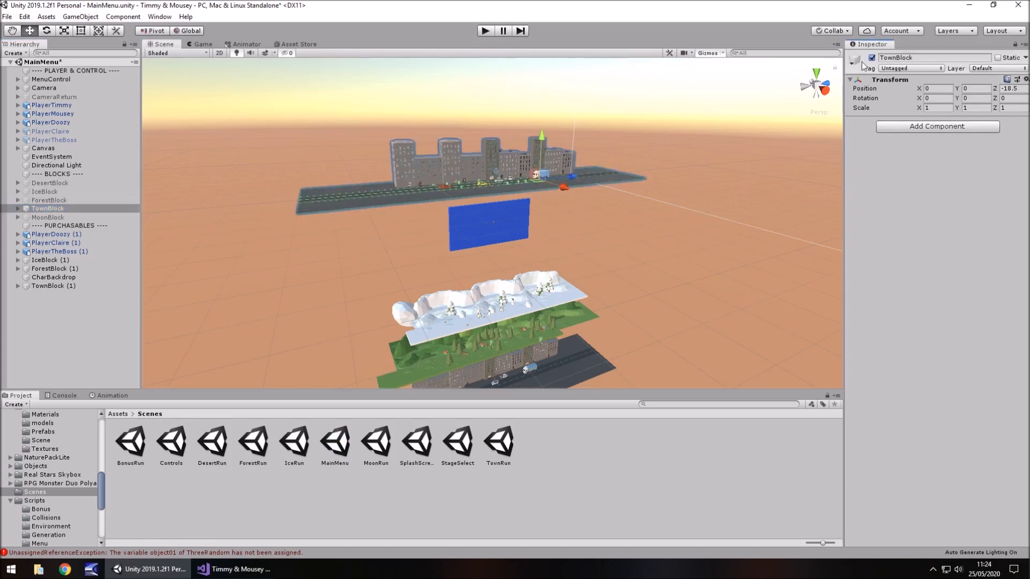
click(40, 211)
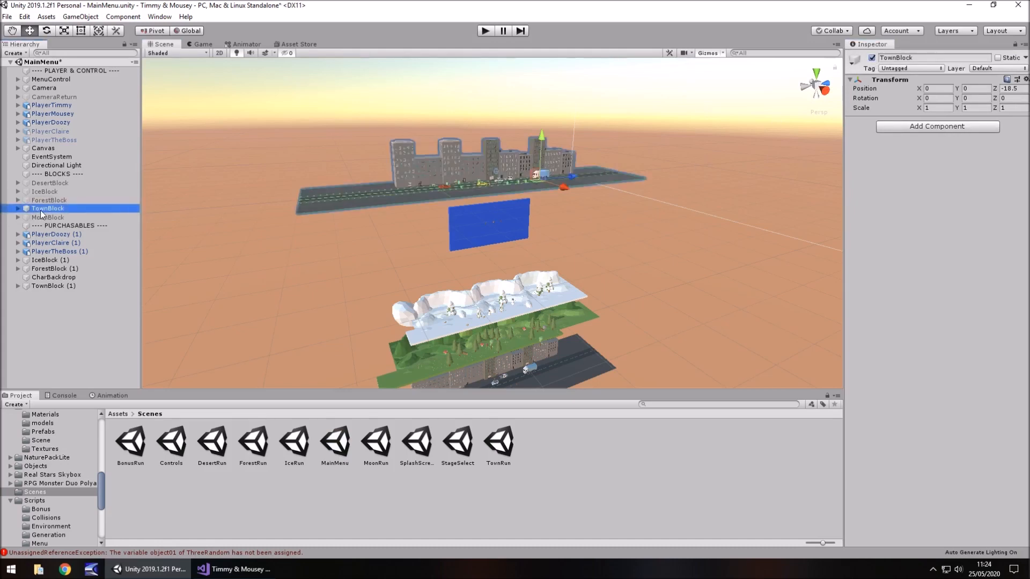
click(104, 316)
scroll(499, 155, up, 6)
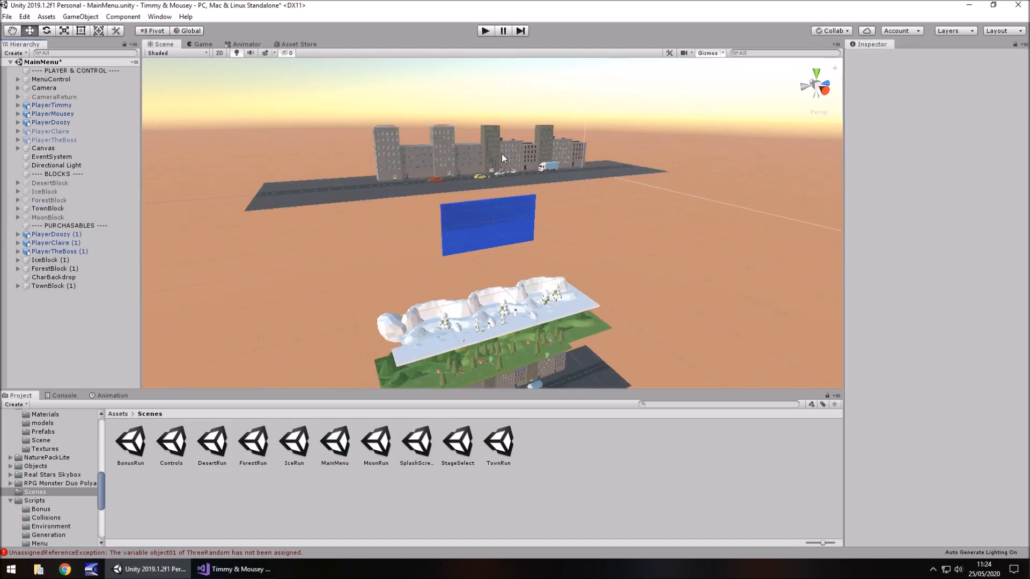
scroll(500, 159, up, 3)
right_drag(574, 186, 575, 172)
scroll(575, 172, up, 3)
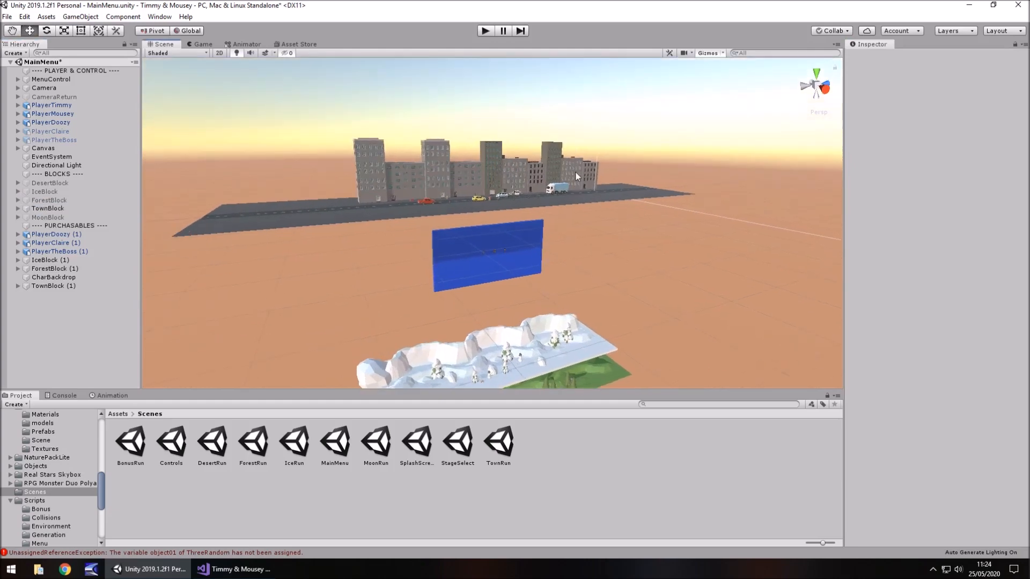
scroll(561, 191, up, 8)
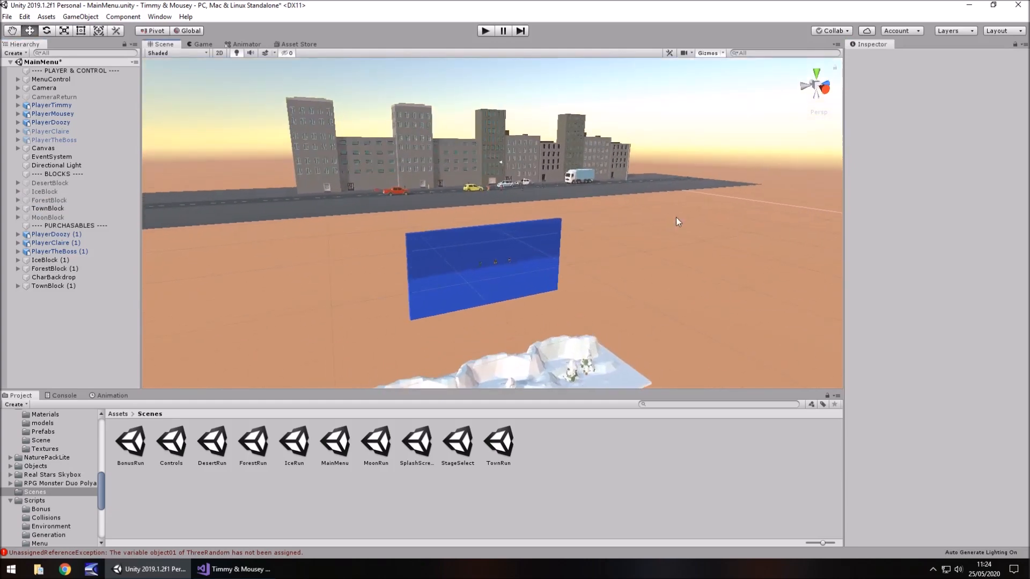
scroll(652, 223, up, 10)
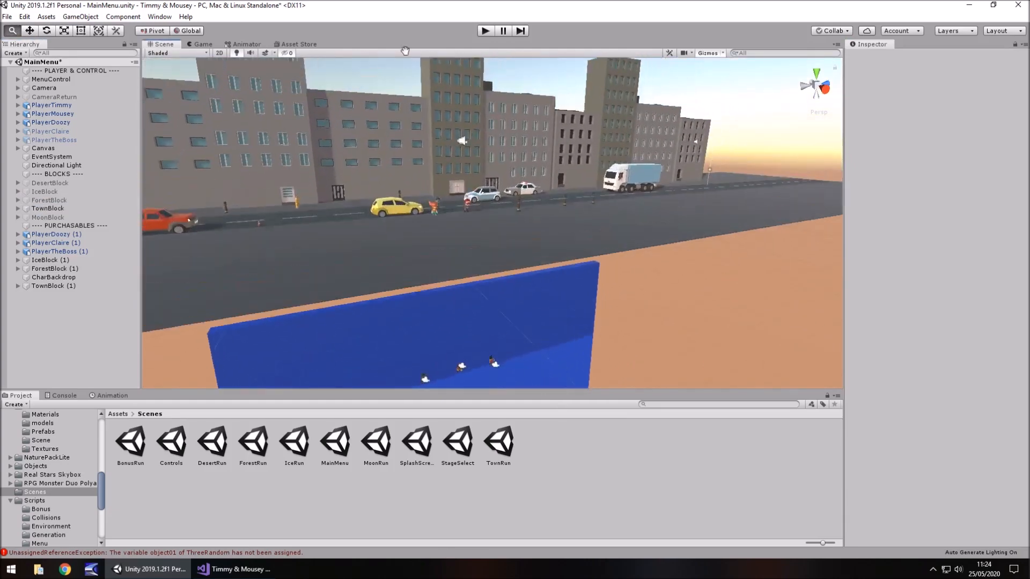
middle_drag(311, 352, 305, 358)
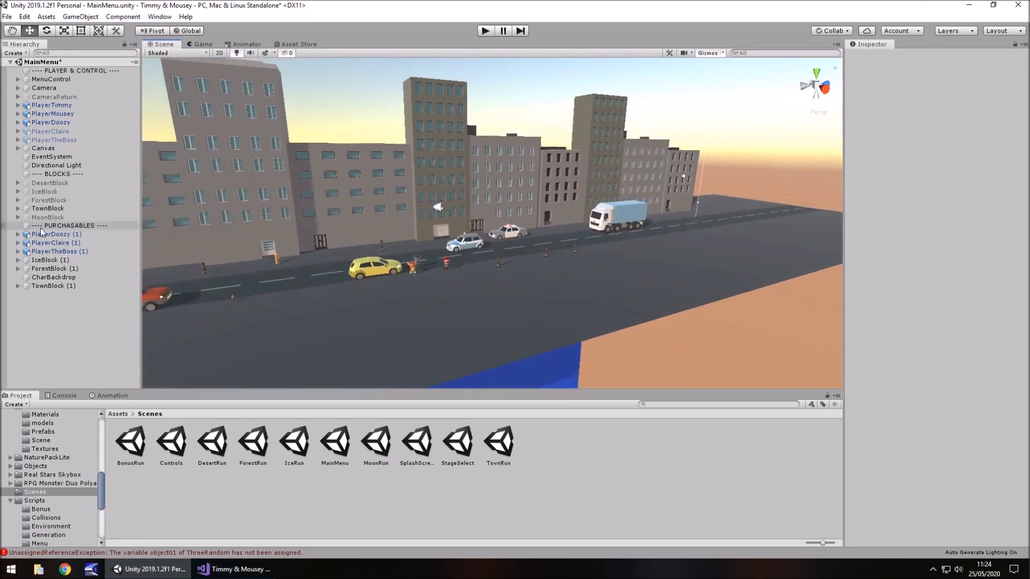
Deactivate the TownBlock, then activate the MoonBlock to view it and deactivate it again
click(48, 208)
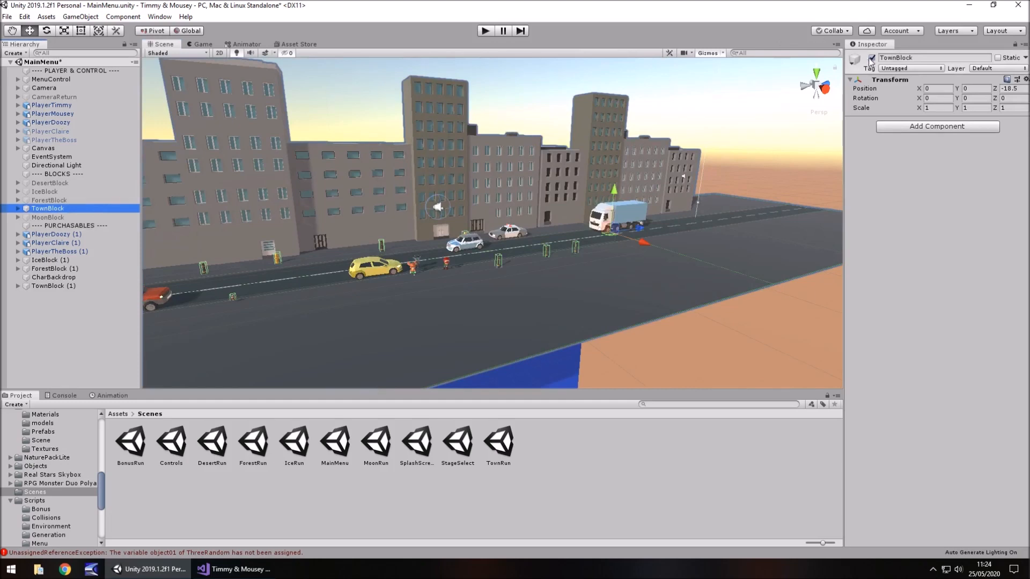
click(872, 58)
key(Down)
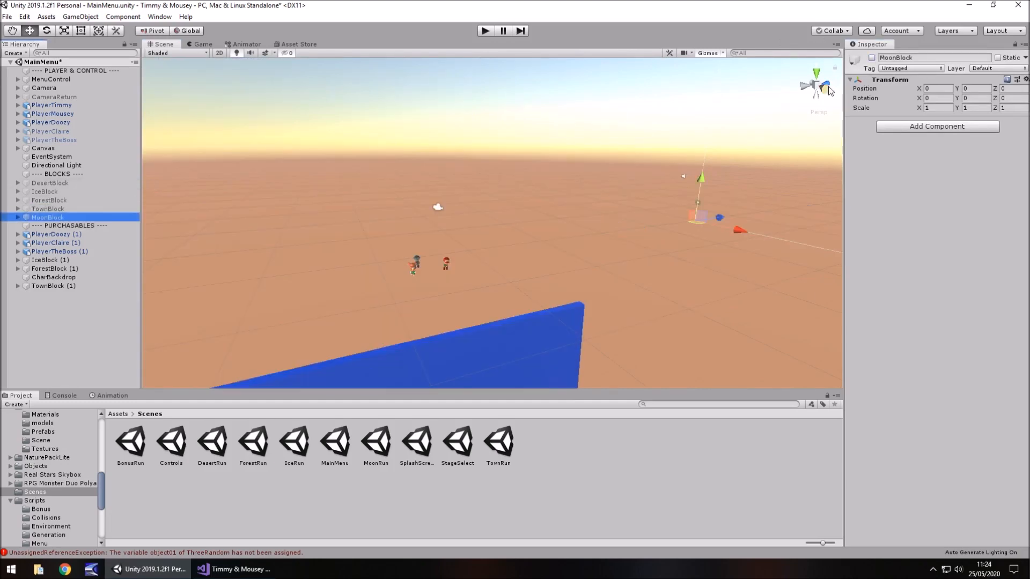
click(872, 57)
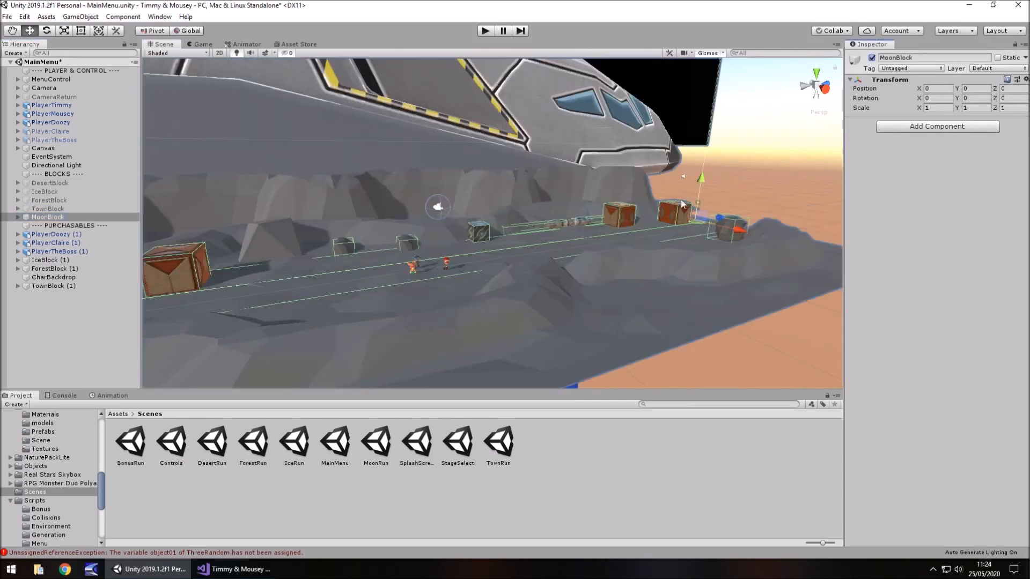
click(872, 58)
click(582, 458)
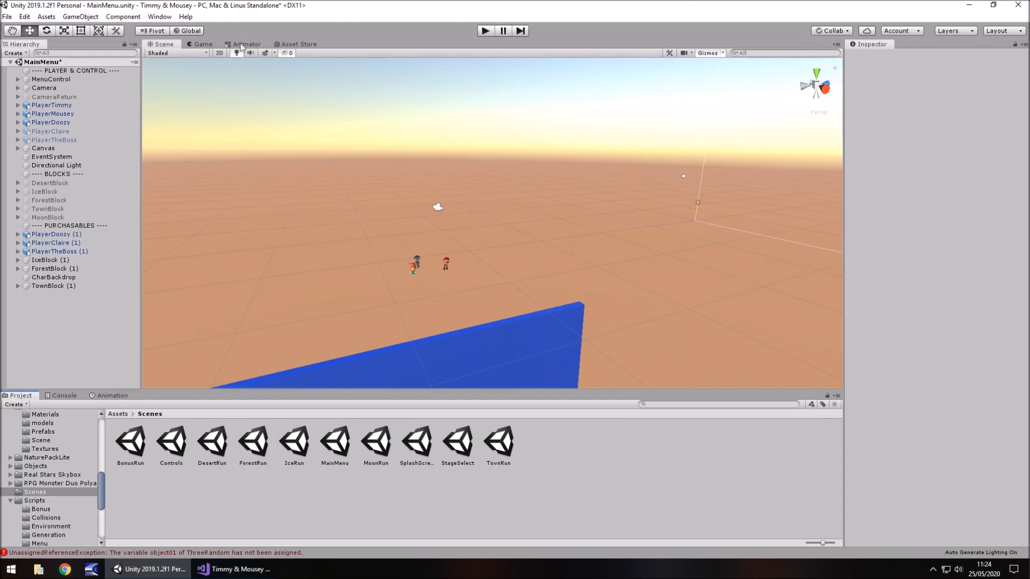
Undock and maximize the Game view, play-test the main menu past its start screen, and open the in-game store
drag(197, 45, 636, 207)
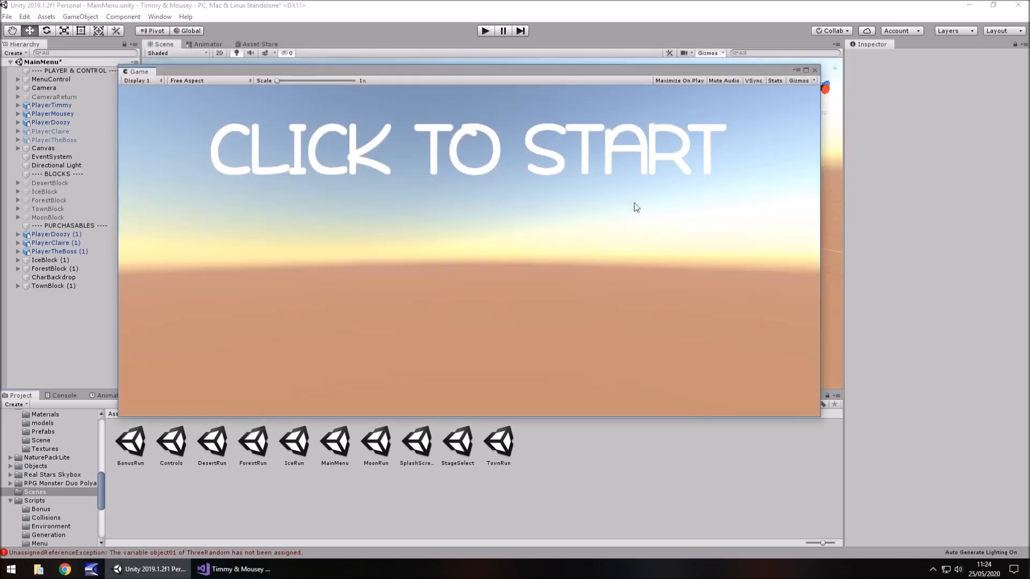
click(806, 70)
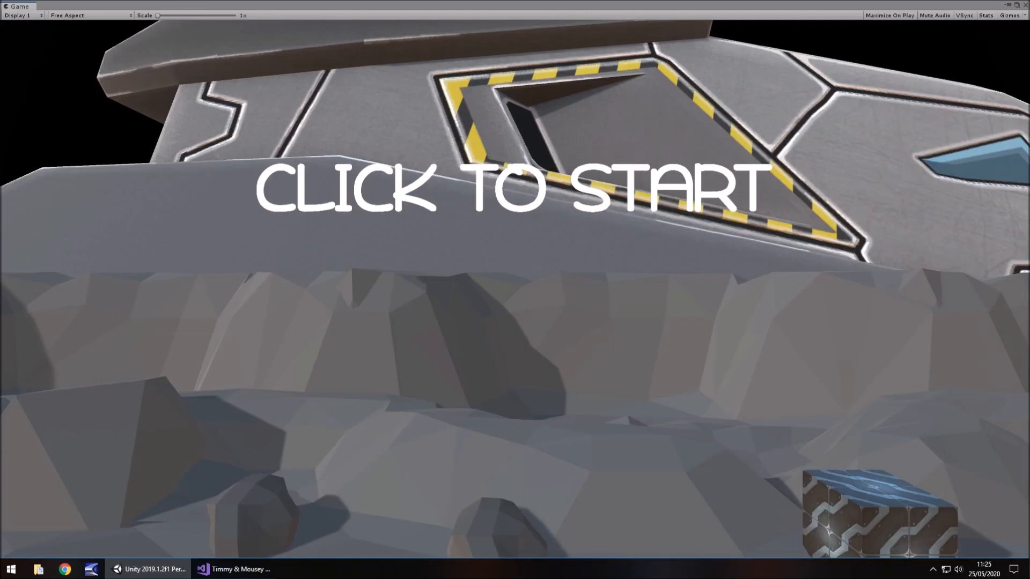
click(551, 425)
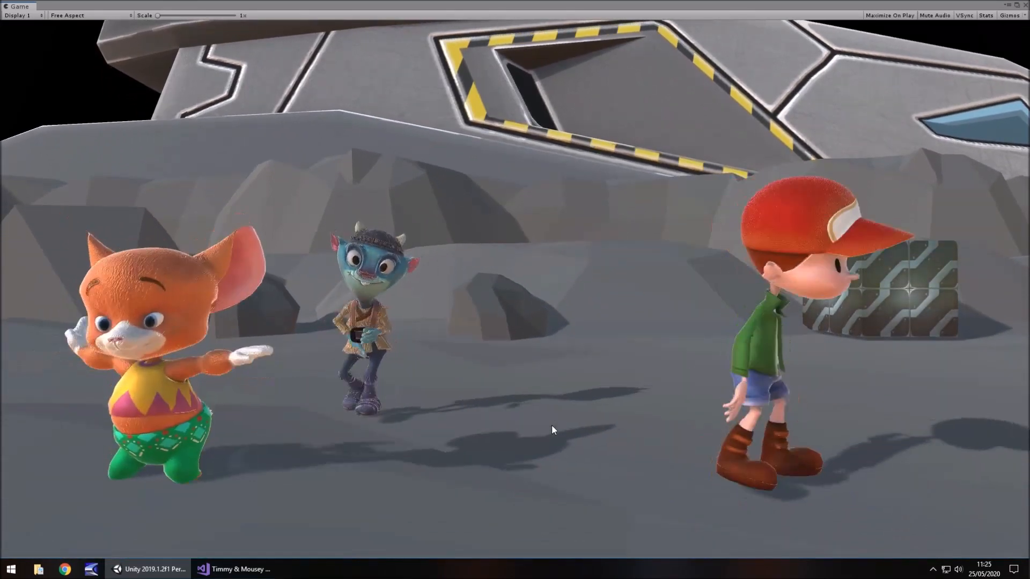
click(514, 296)
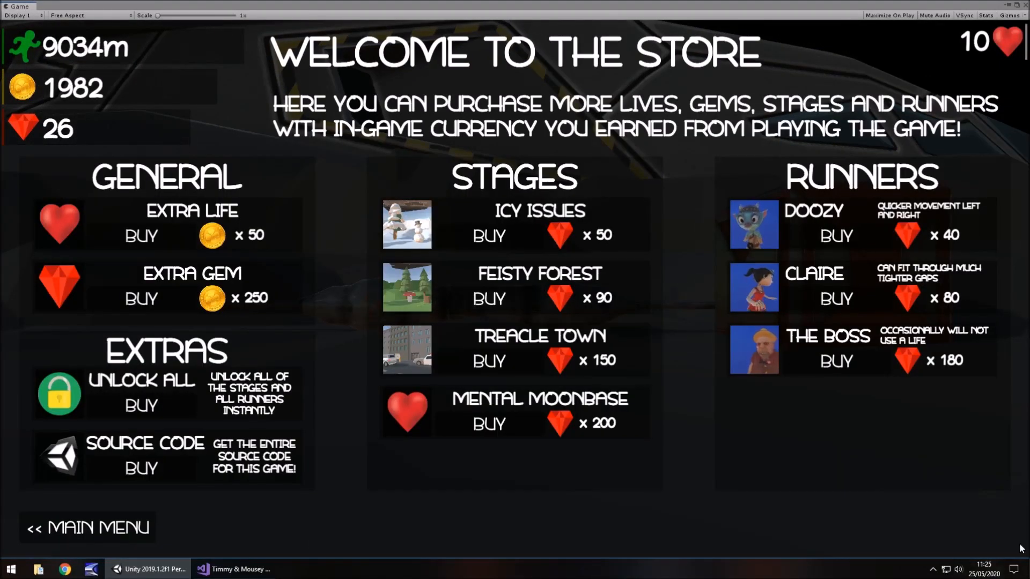
Mute the computer's speakers by setting the system volume to 0
click(958, 570)
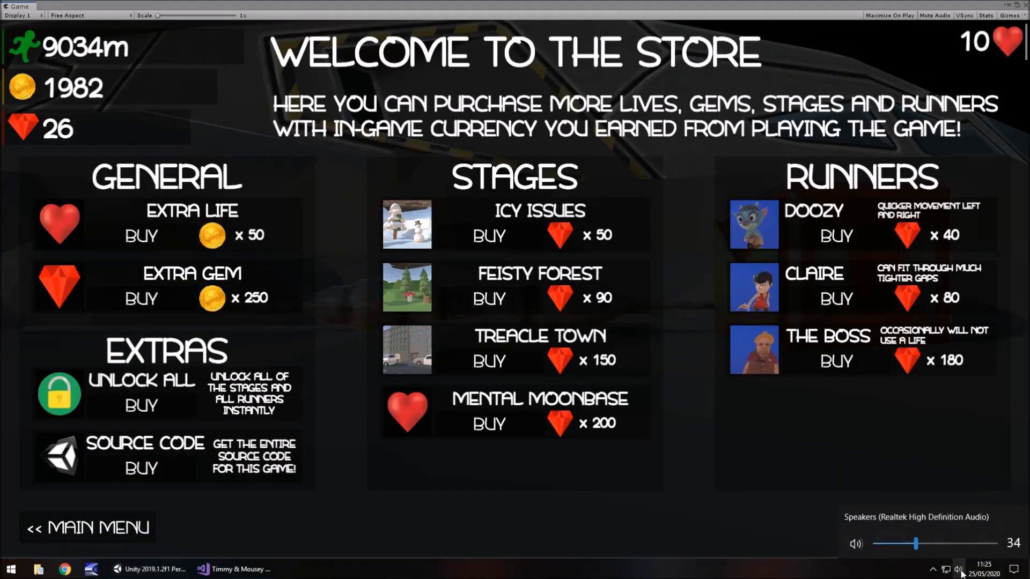
drag(915, 544, 869, 544)
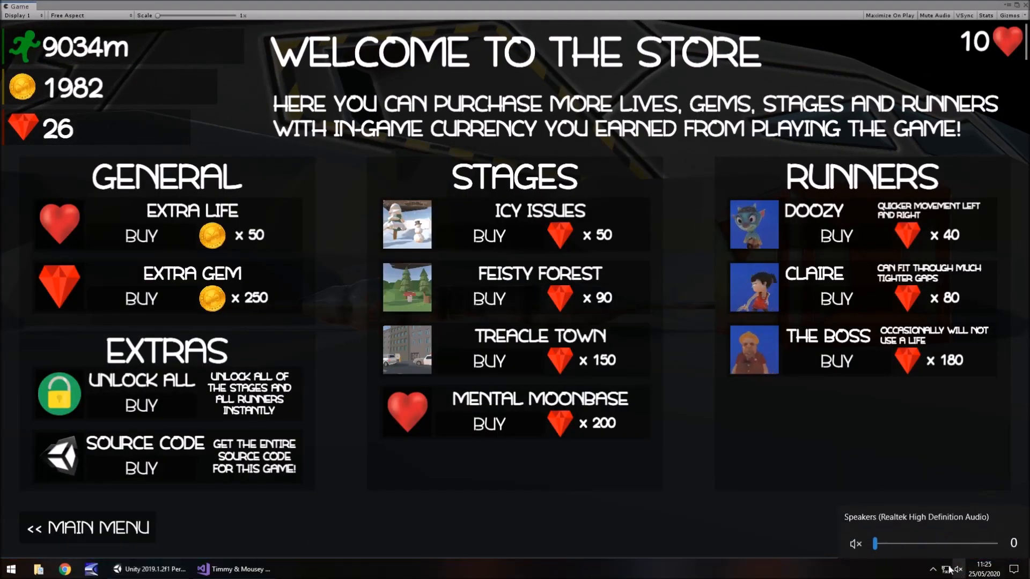
click(682, 517)
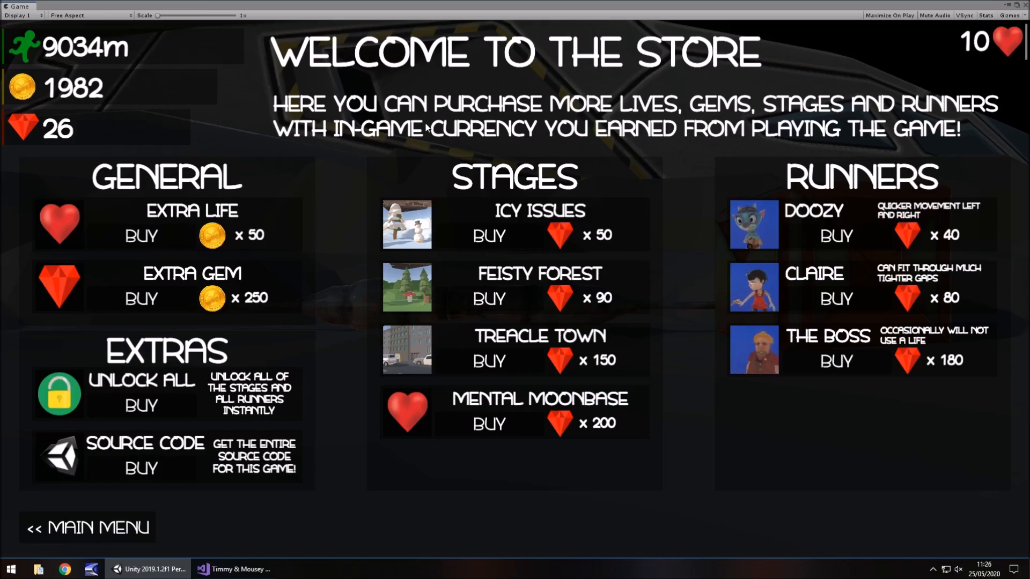
Leave the store for the main menu, stop the game, and dock the Game view back beside the Scene view
click(97, 523)
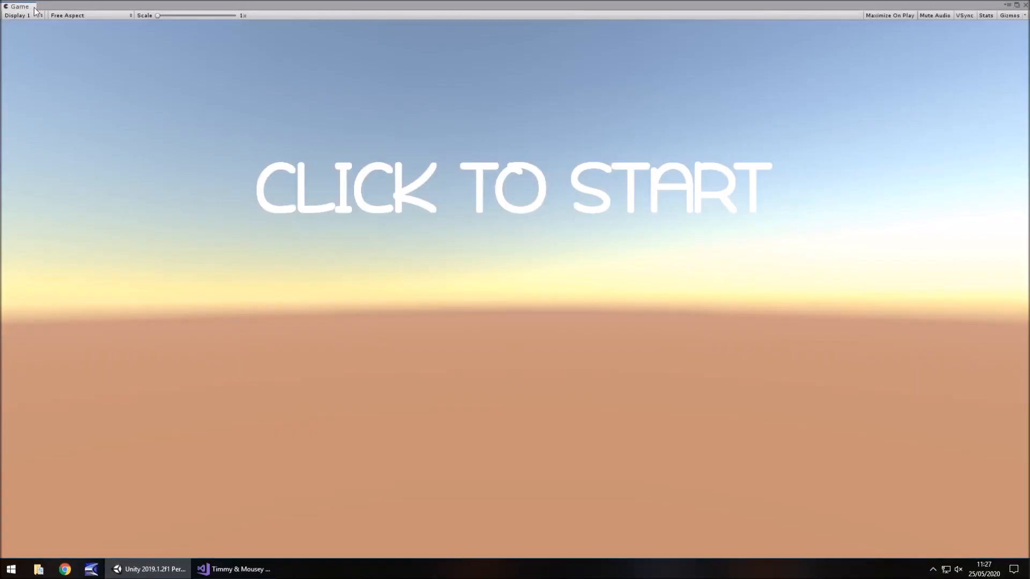
drag(46, 8, 195, 44)
click(164, 44)
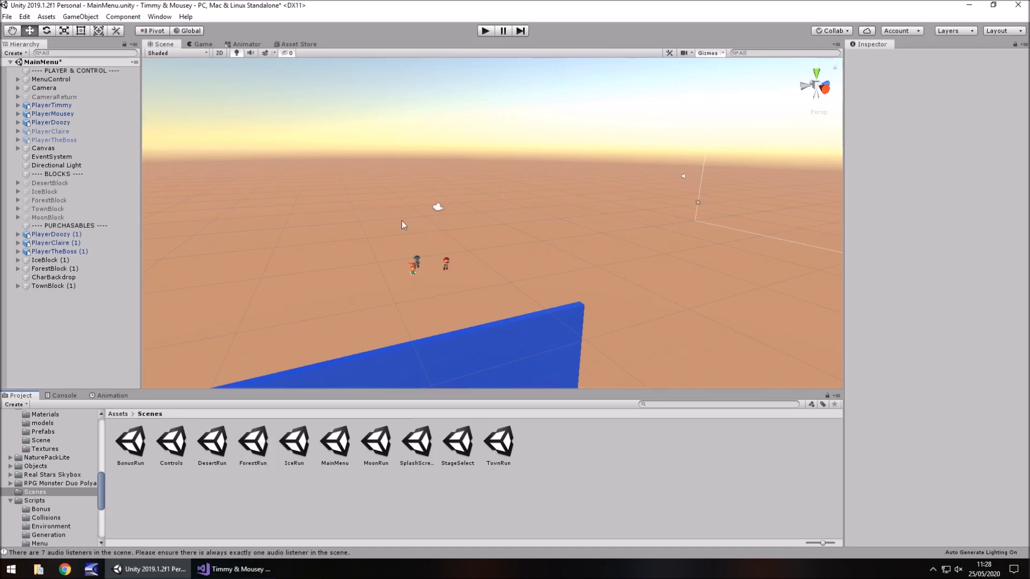
Inspect the three player characters and the camera above the blue backdrop in the MainMenu scene
scroll(408, 236, up, 1)
scroll(413, 250, up, 2)
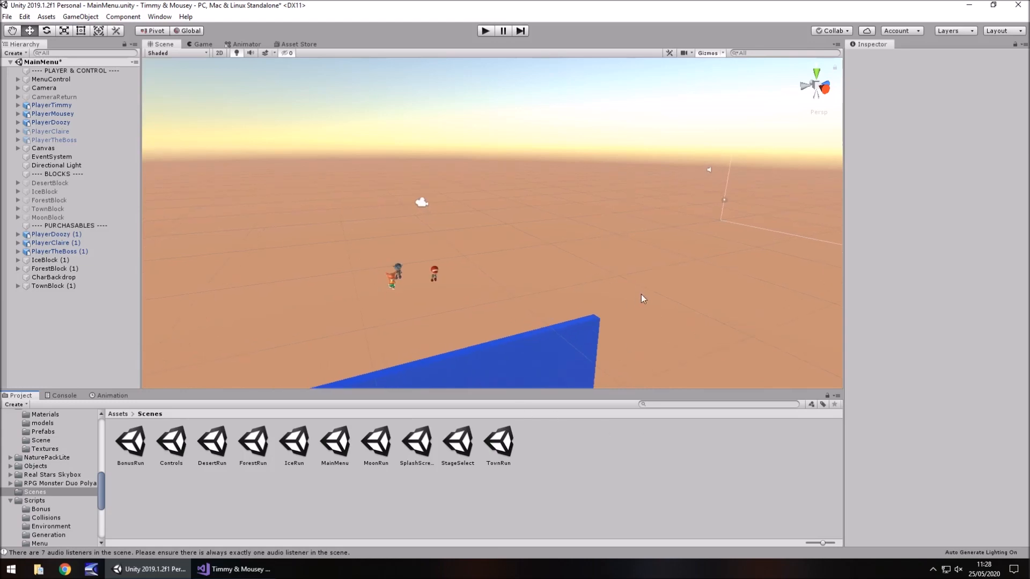
right_drag(641, 294, 542, 287)
scroll(604, 297, up, 7)
middle_drag(591, 295, 217, 70)
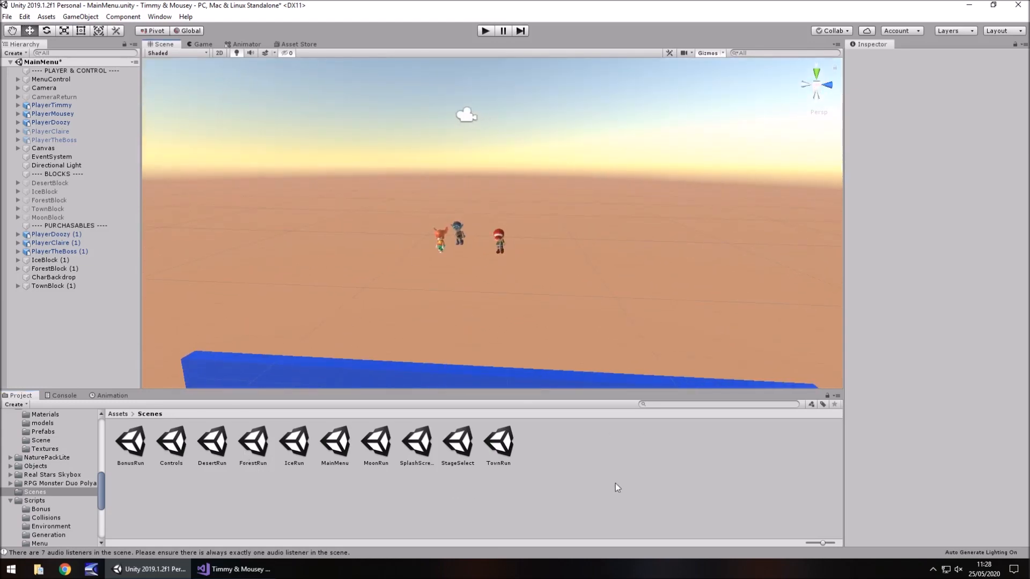